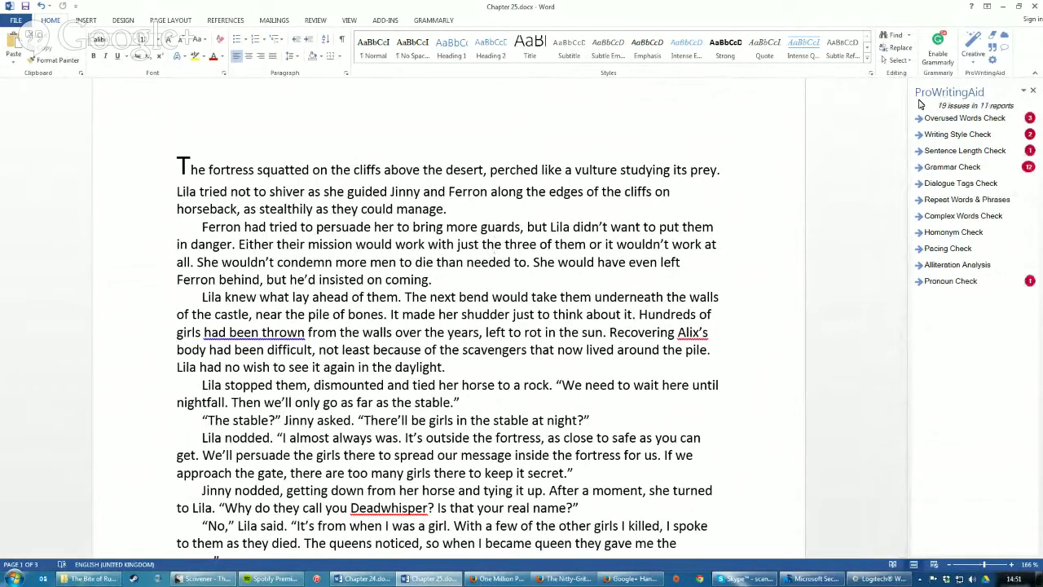
Review the Overused Words Check report for the chapter and return to the list of reports.
{"action": "left_click", "coordinate": [950, 117]}
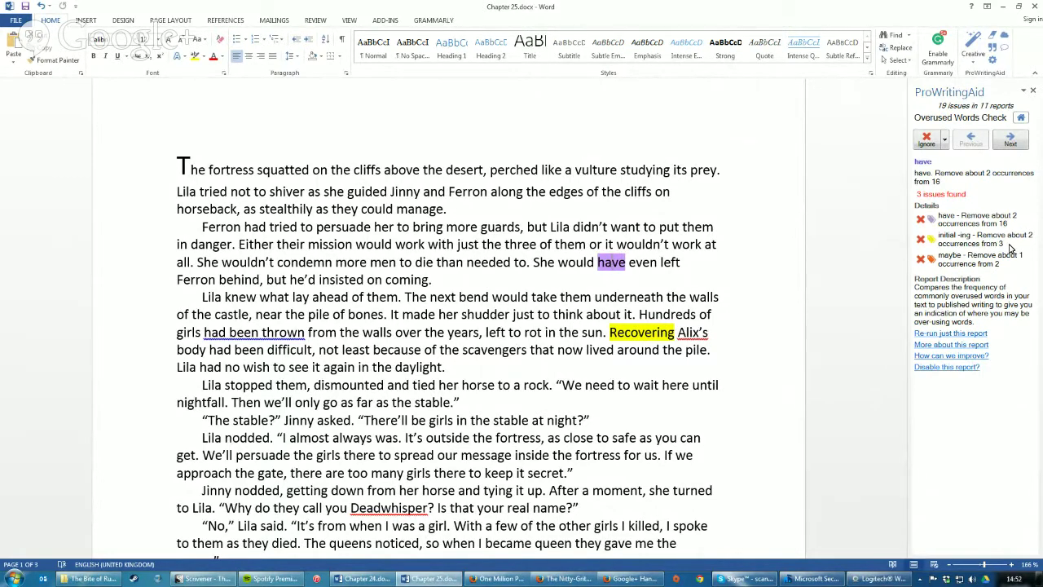
{"action": "left_click", "coordinate": [1021, 119]}
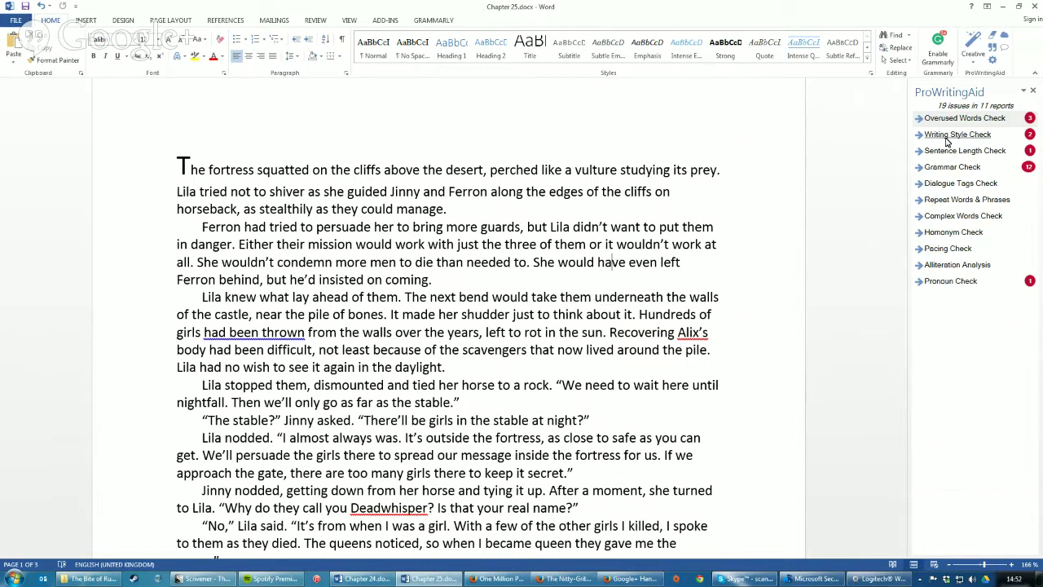
Examine the adverbs, passive verbs and readability issues that the Writing Style Check highlights throughout the chapter.
{"action": "left_click", "coordinate": [949, 137]}
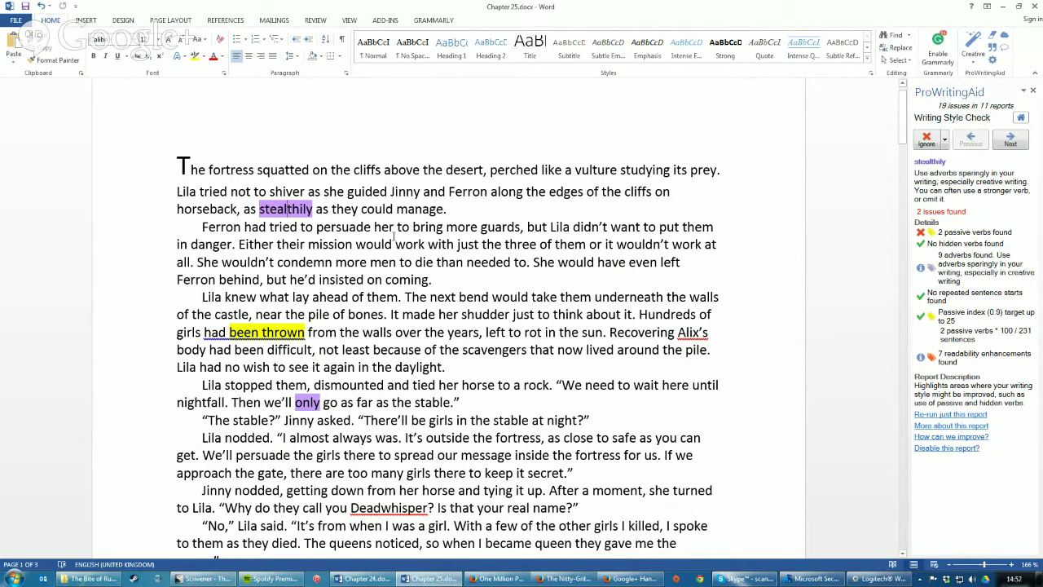
{"action": "scroll", "coordinate": [395, 237], "scroll_direction": "down", "scroll_amount": 3}
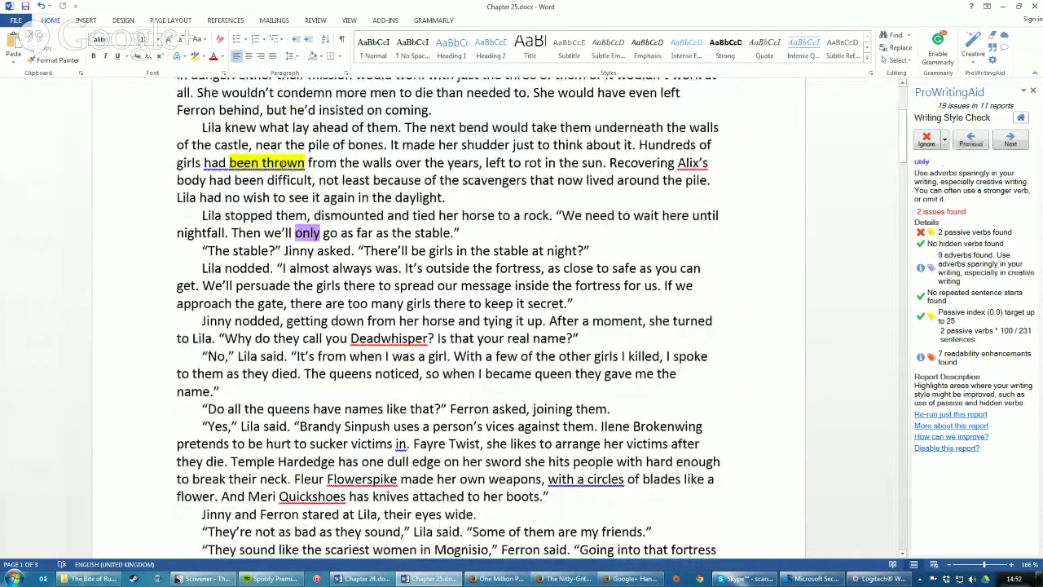
{"action": "scroll", "coordinate": [281, 163], "scroll_direction": "up", "scroll_amount": 3}
{"action": "scroll", "coordinate": [340, 220], "scroll_direction": "down", "scroll_amount": 6}
{"action": "scroll", "coordinate": [284, 299], "scroll_direction": "up", "scroll_amount": 5}
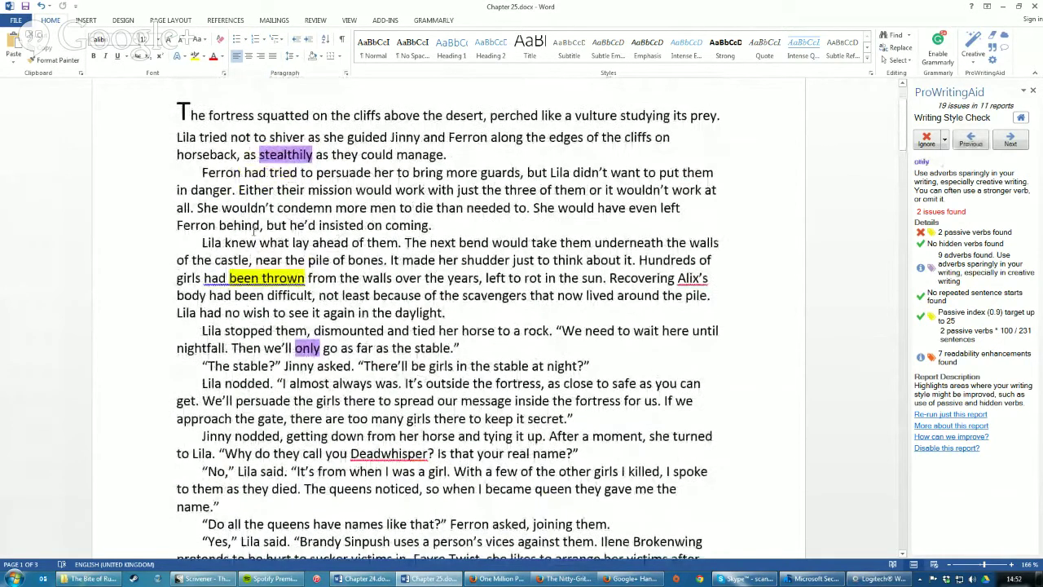
{"action": "left_click", "coordinate": [247, 281]}
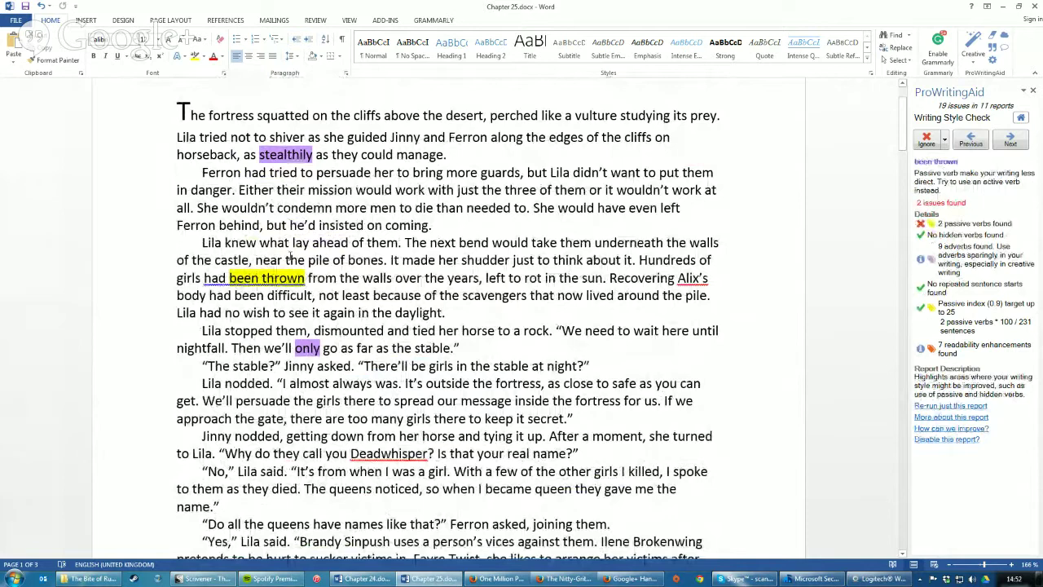
{"action": "scroll", "coordinate": [472, 290], "scroll_direction": "down", "scroll_amount": 7}
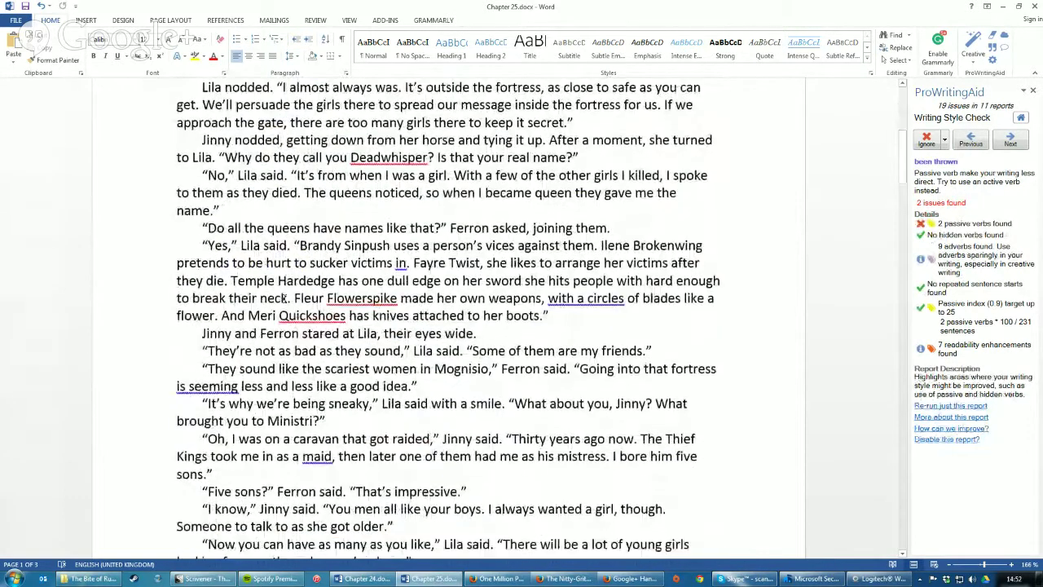
{"action": "scroll", "coordinate": [431, 291], "scroll_direction": "up", "scroll_amount": 3}
{"action": "scroll", "coordinate": [431, 291], "scroll_direction": "up", "scroll_amount": 1}
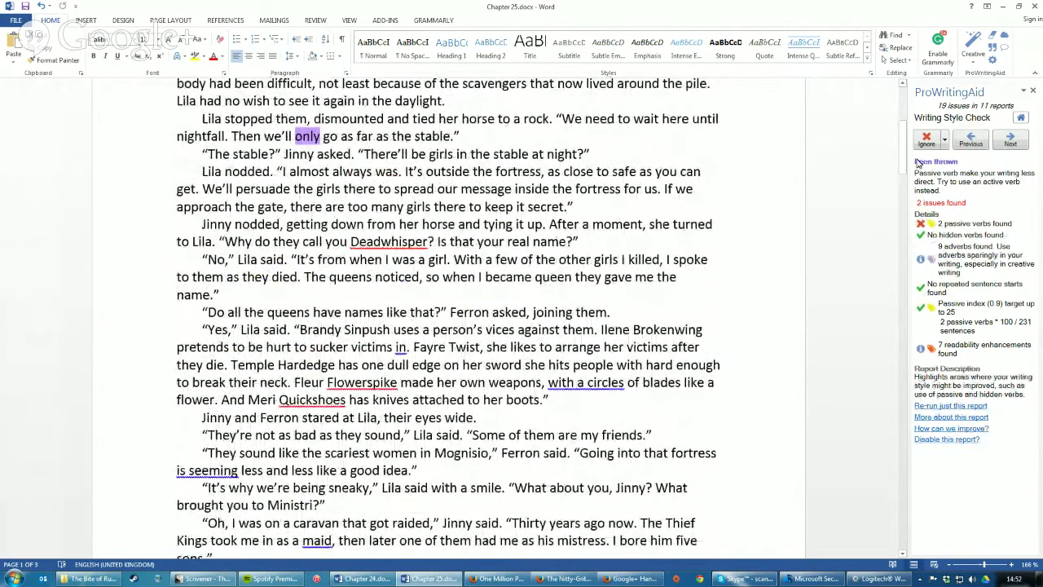
{"action": "scroll", "coordinate": [615, 307], "scroll_direction": "down", "scroll_amount": 1}
{"action": "scroll", "coordinate": [615, 307], "scroll_direction": "down", "scroll_amount": 17}
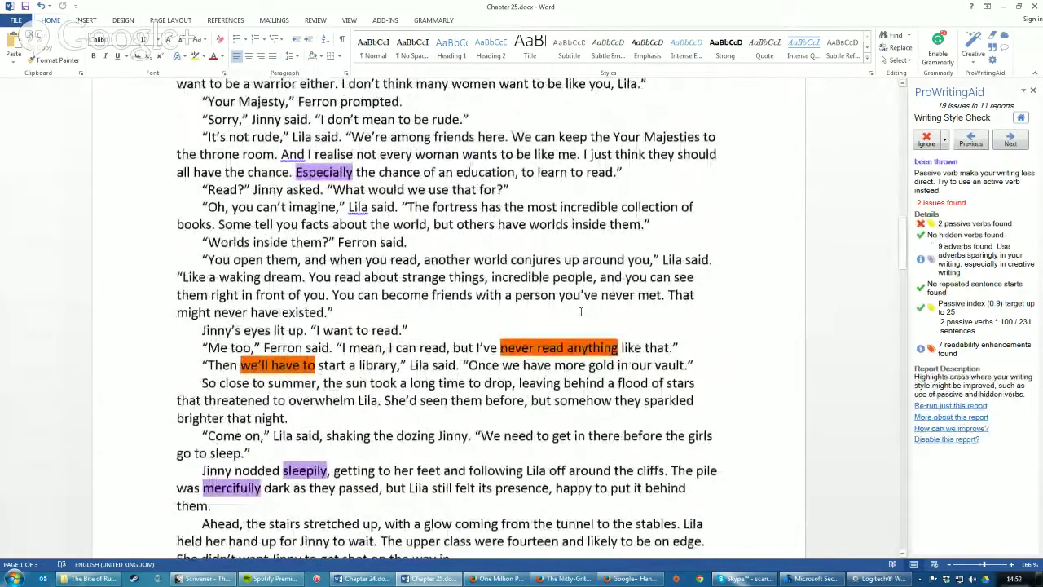
Delete the flagged phrase "Don't get me wrong," from the opening dialogue on the second page, keeping the "I".
{"action": "scroll", "coordinate": [506, 273], "scroll_direction": "up", "scroll_amount": 5}
{"action": "left_click", "coordinate": [506, 273]}
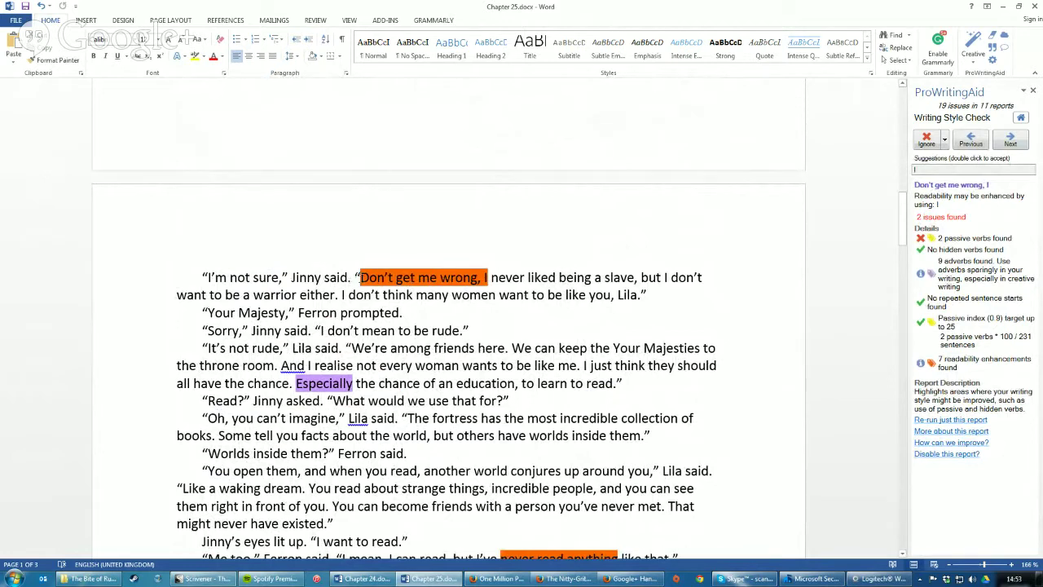
{"action": "left_click_drag", "start_coordinate": [360, 277], "coordinate": [487, 278]}
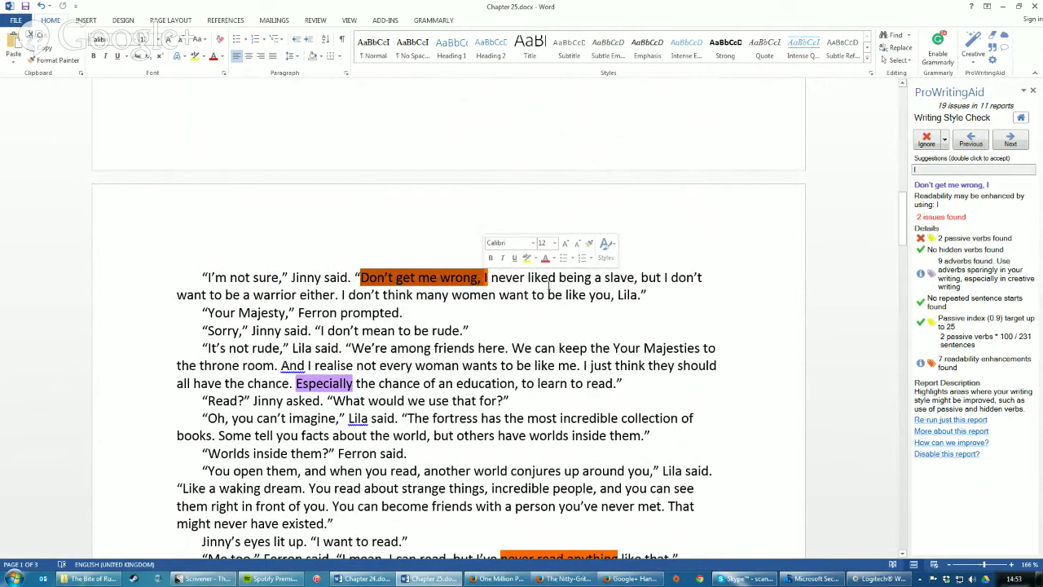
{"action": "key", "text": "Delete"}
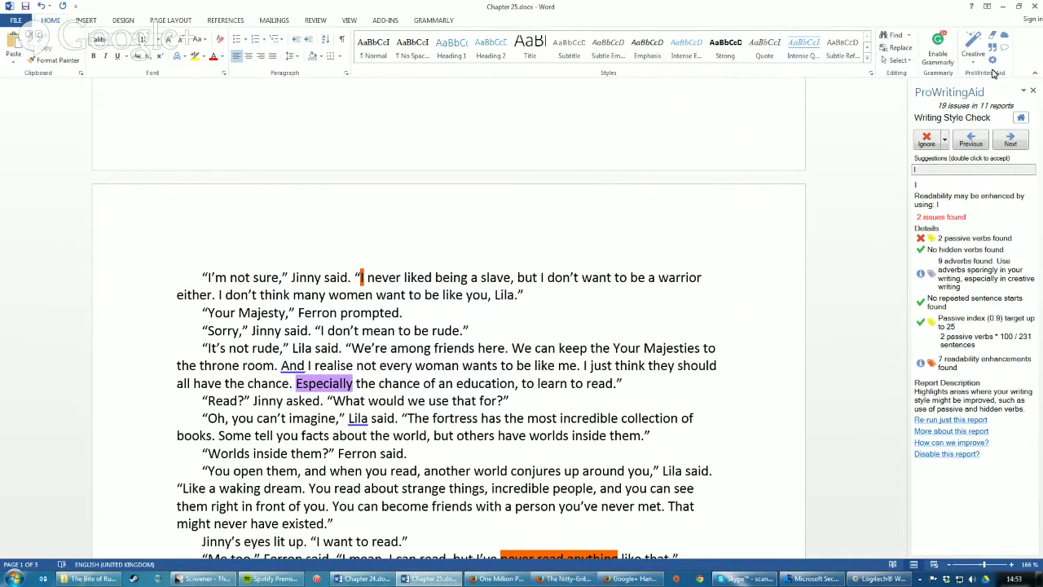
{"action": "left_click", "coordinate": [407, 277]}
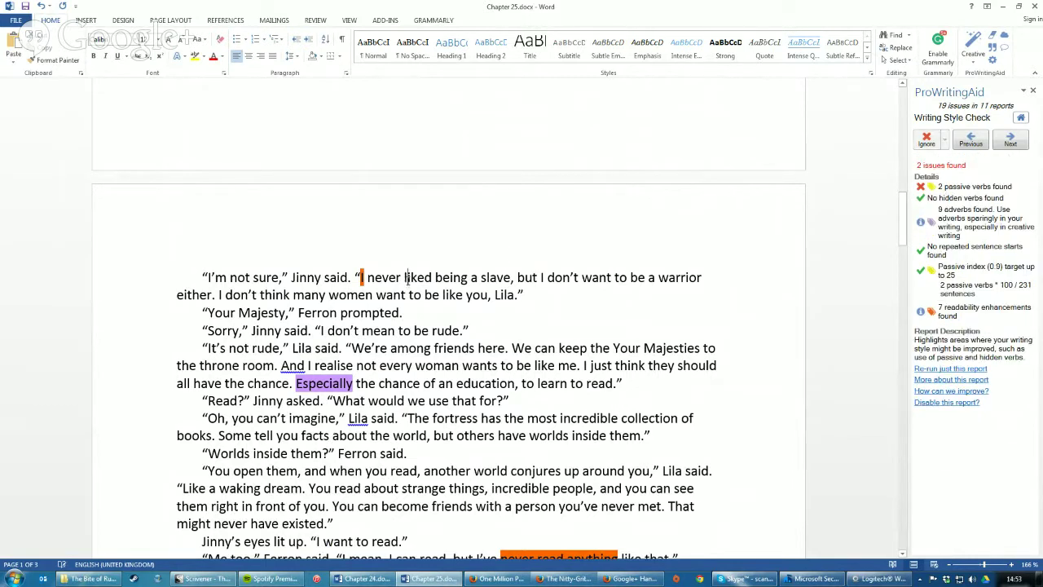
{"action": "left_click", "coordinate": [435, 309]}
{"action": "scroll", "coordinate": [516, 294], "scroll_direction": "up", "scroll_amount": 5}
{"action": "scroll", "coordinate": [495, 291], "scroll_direction": "down", "scroll_amount": 5}
{"action": "scroll", "coordinate": [495, 286], "scroll_direction": "up", "scroll_amount": 1}
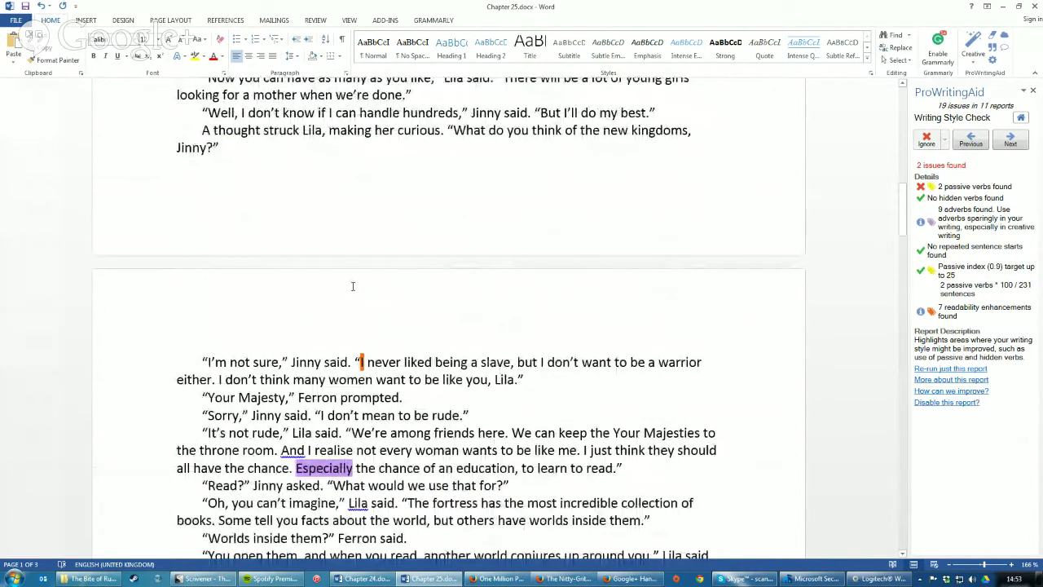
{"action": "double_click", "coordinate": [306, 362]}
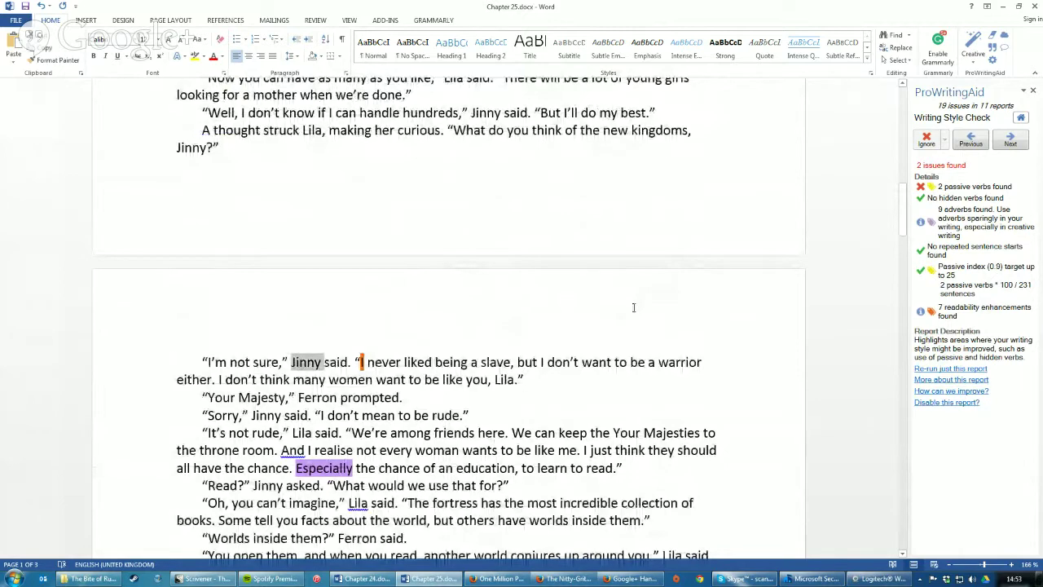
{"action": "scroll", "coordinate": [504, 354], "scroll_direction": "down", "scroll_amount": 1}
{"action": "scroll", "coordinate": [504, 355], "scroll_direction": "down", "scroll_amount": 1}
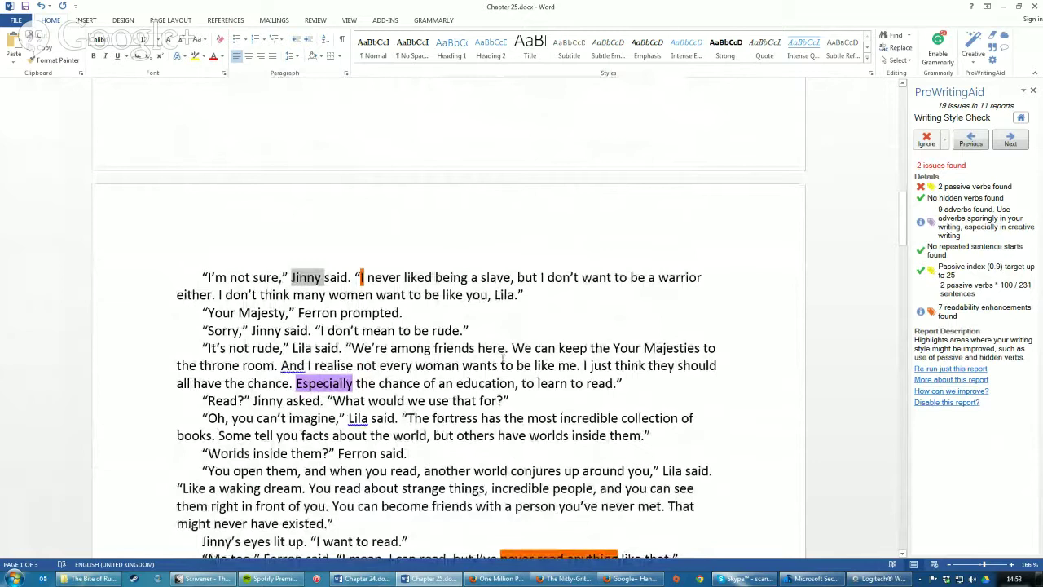
Leave the style report, review the Sentence Length Check statistics and return to the list of reports.
{"action": "left_click", "coordinate": [1022, 120]}
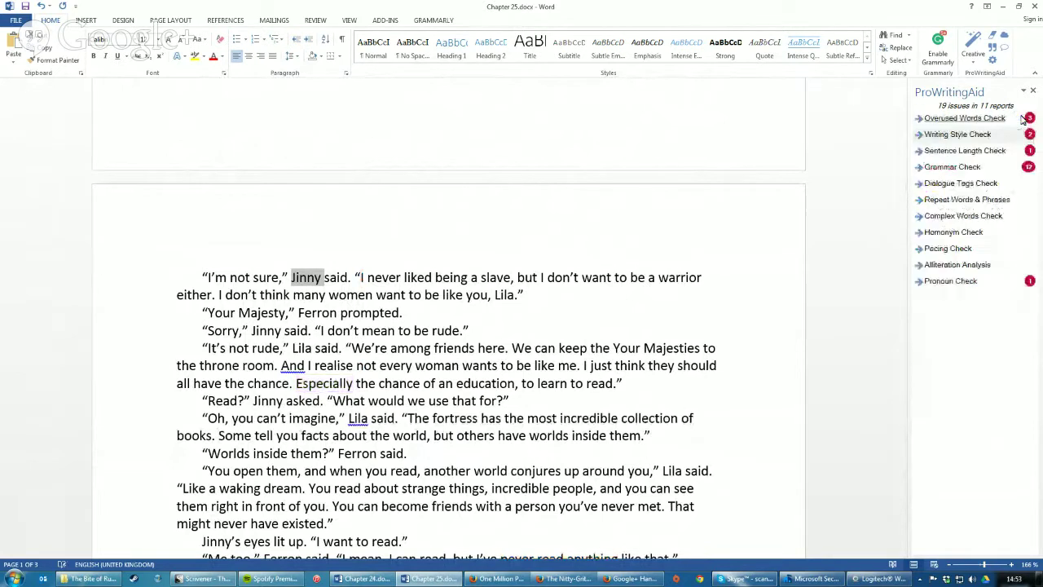
{"action": "left_click", "coordinate": [967, 152]}
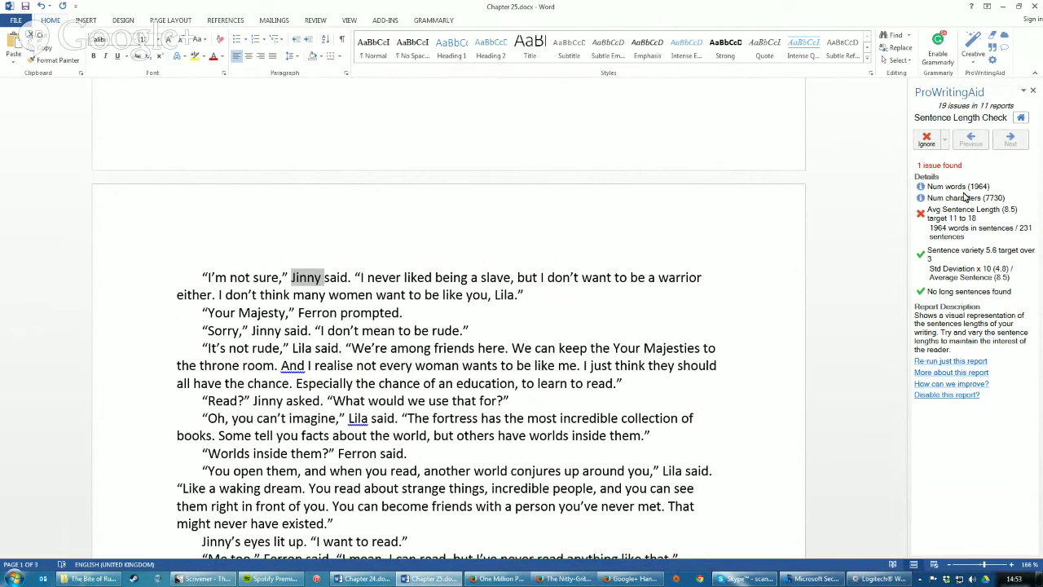
{"action": "left_click", "coordinate": [1019, 118]}
Run the Grammar Check, ignore the possible spelling error "Sinpush" and return to the list of reports.
{"action": "left_click", "coordinate": [957, 167]}
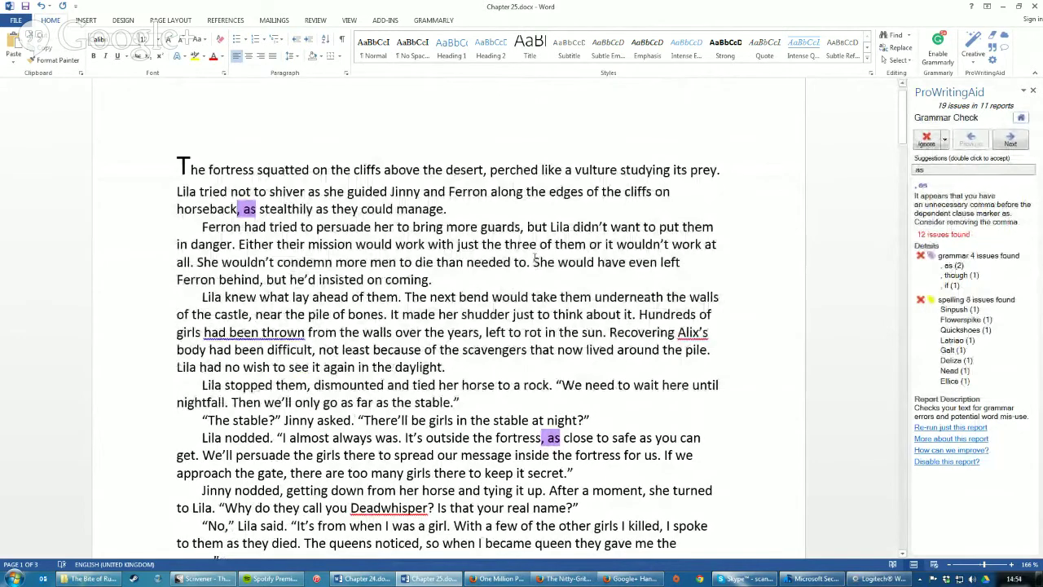
{"action": "scroll", "coordinate": [537, 262], "scroll_direction": "down", "scroll_amount": 2}
{"action": "scroll", "coordinate": [536, 257], "scroll_direction": "down", "scroll_amount": 6}
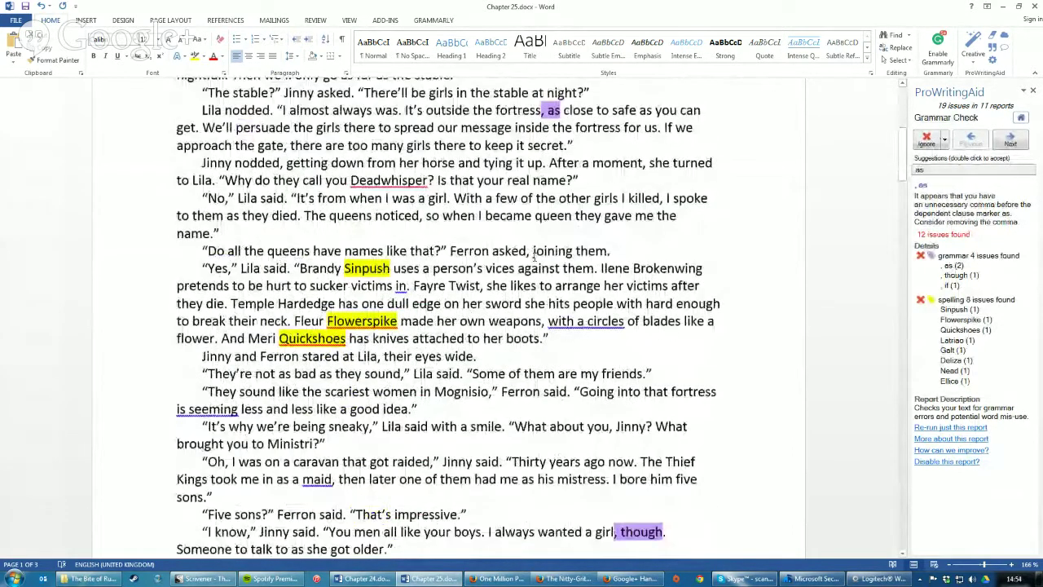
{"action": "scroll", "coordinate": [534, 260], "scroll_direction": "down", "scroll_amount": 1}
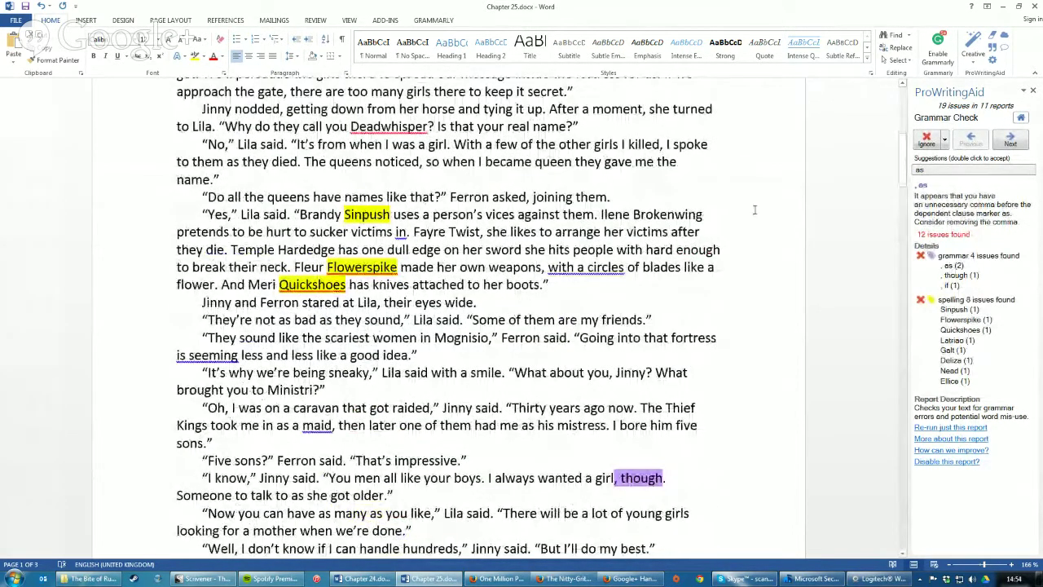
{"action": "left_click", "coordinate": [369, 214]}
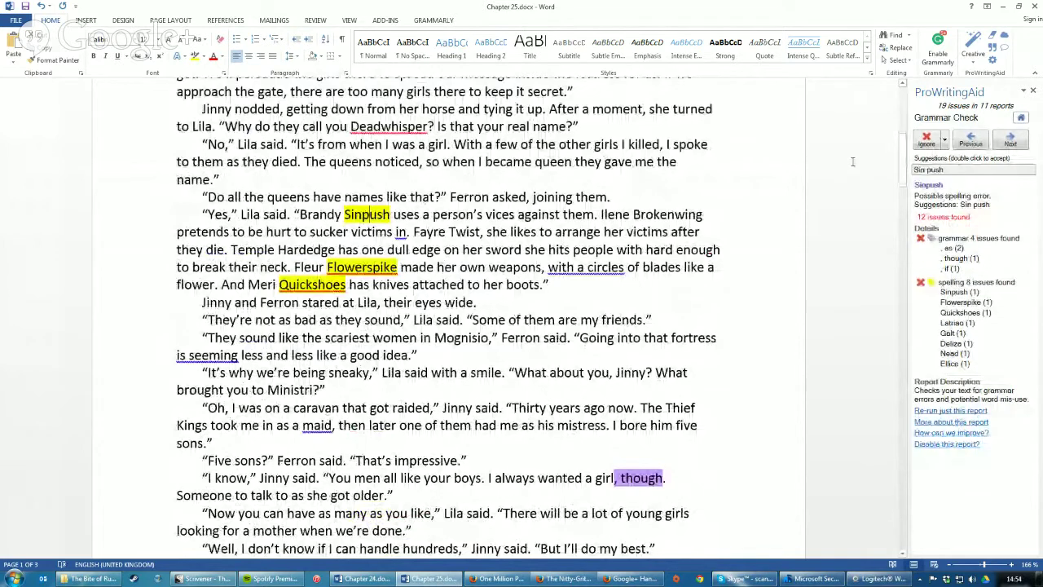
{"action": "left_click", "coordinate": [945, 140]}
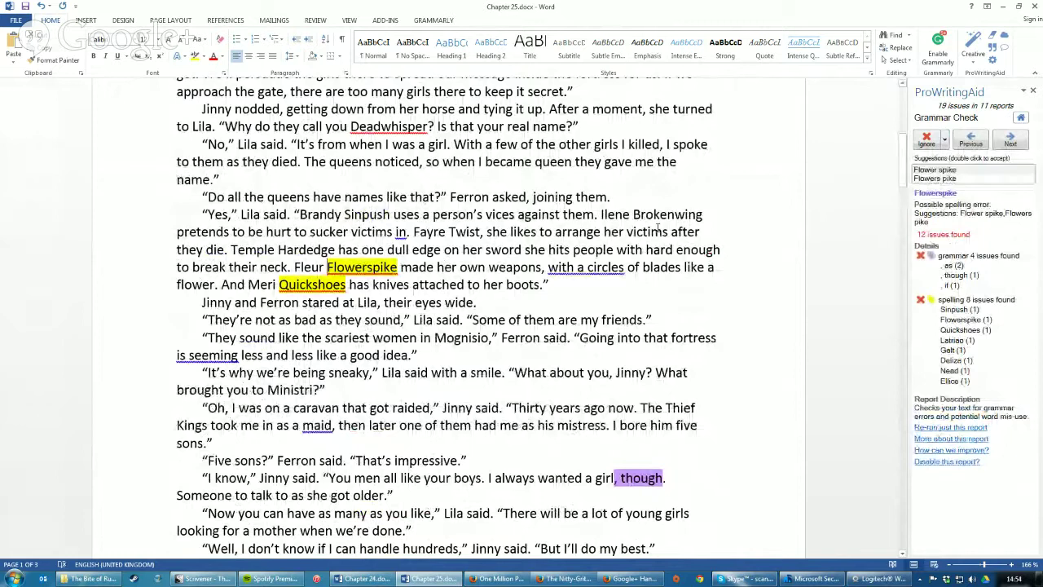
{"action": "left_click", "coordinate": [1020, 117]}
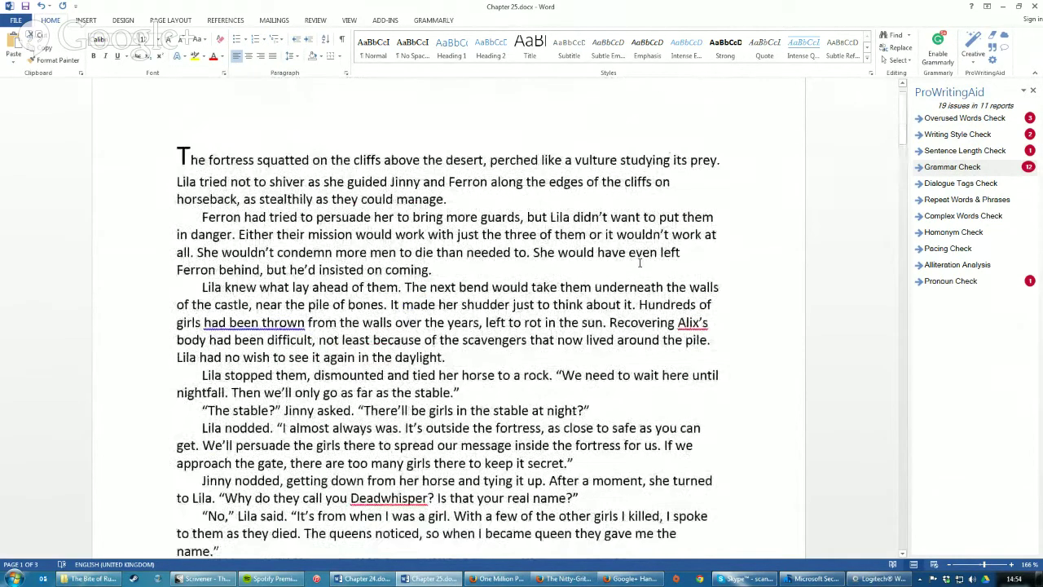
Close ProWritingAid and enable Grammarly for the chapter.
{"action": "scroll", "coordinate": [884, 158], "scroll_direction": "up", "scroll_amount": 8}
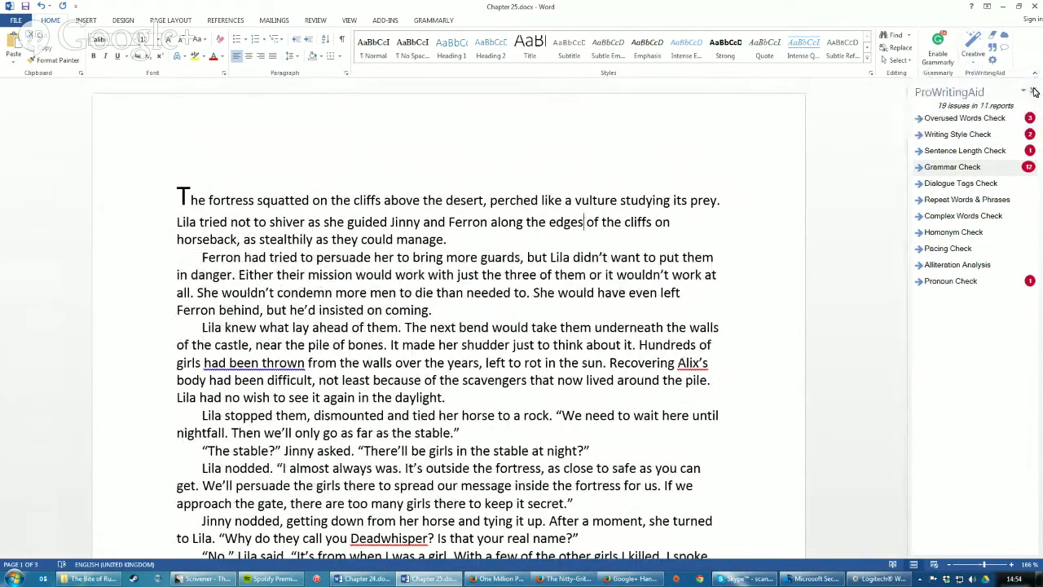
{"action": "left_click", "coordinate": [1032, 91]}
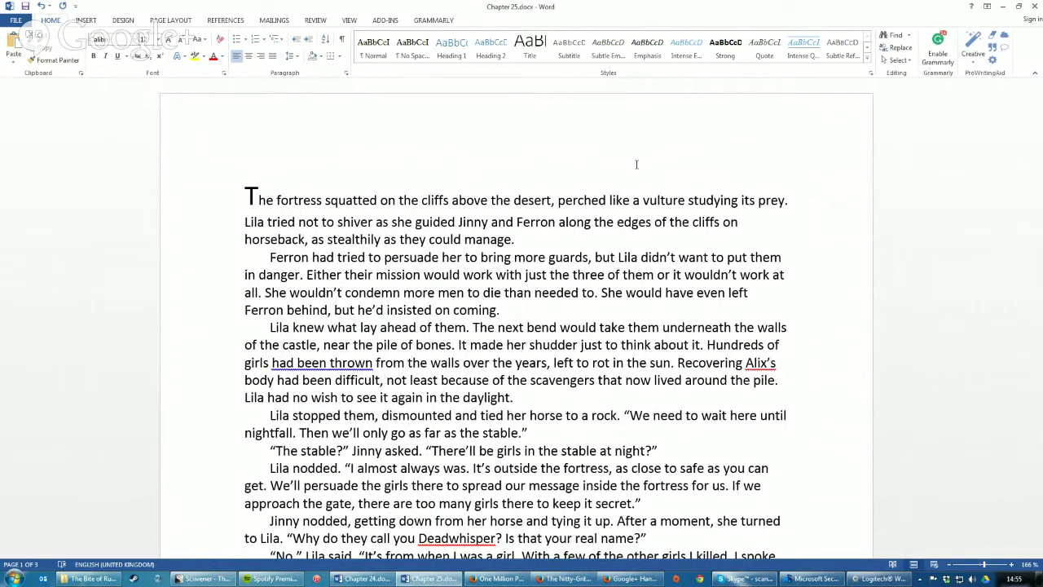
{"action": "left_click", "coordinate": [933, 46]}
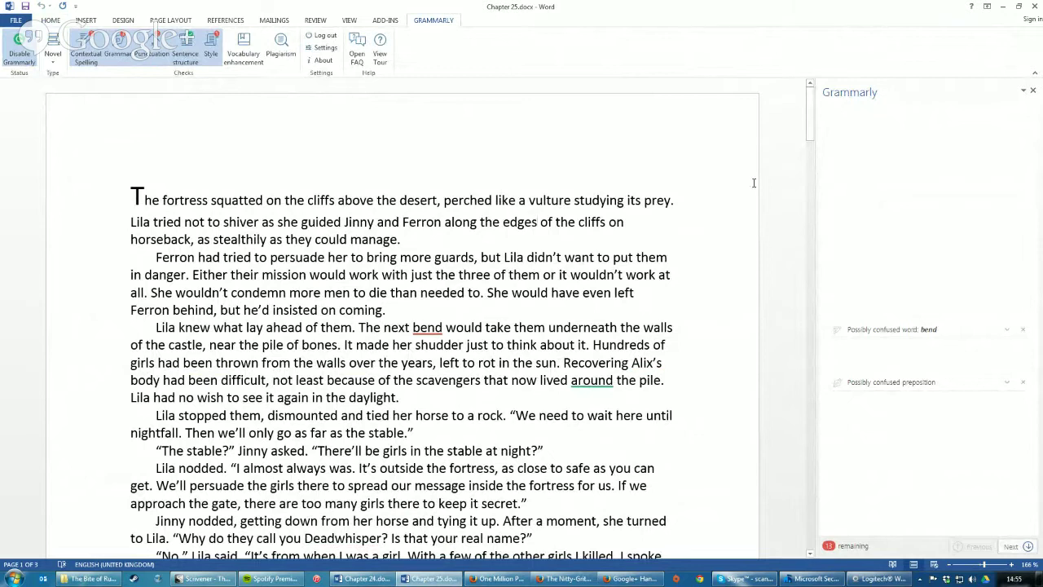
Dismiss Grammarly's confused-word suggestion for "bend" and its preposition suggestion for "around" in the third paragraph.
{"action": "left_click", "coordinate": [891, 330]}
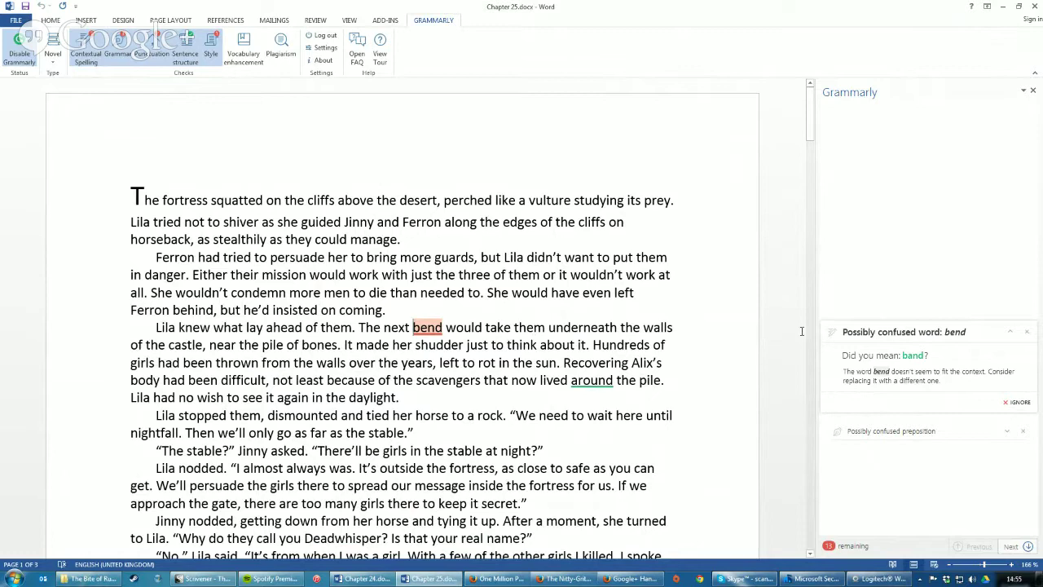
{"action": "left_click", "coordinate": [1026, 332]}
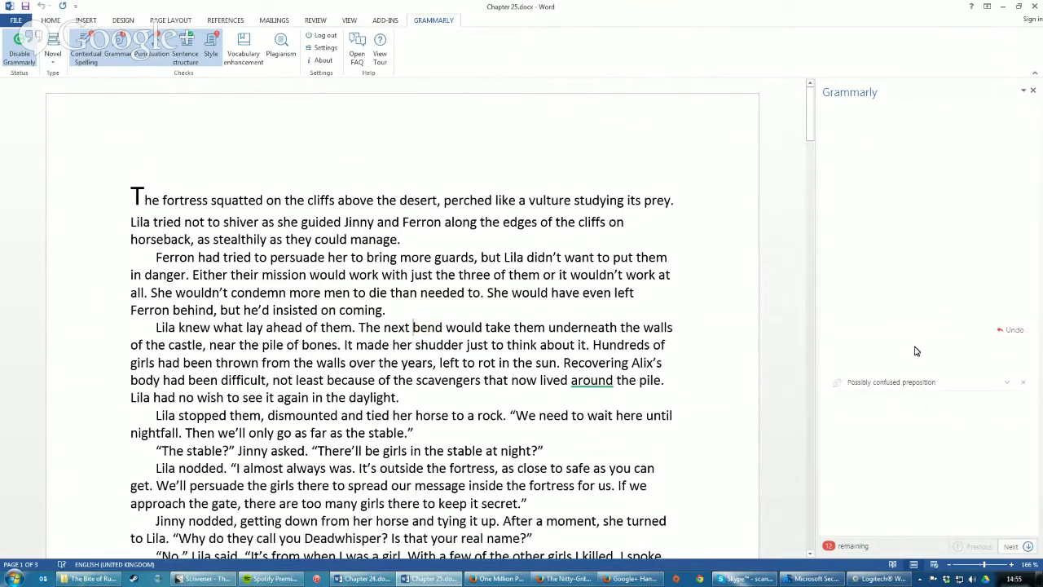
{"action": "left_click", "coordinate": [880, 222]}
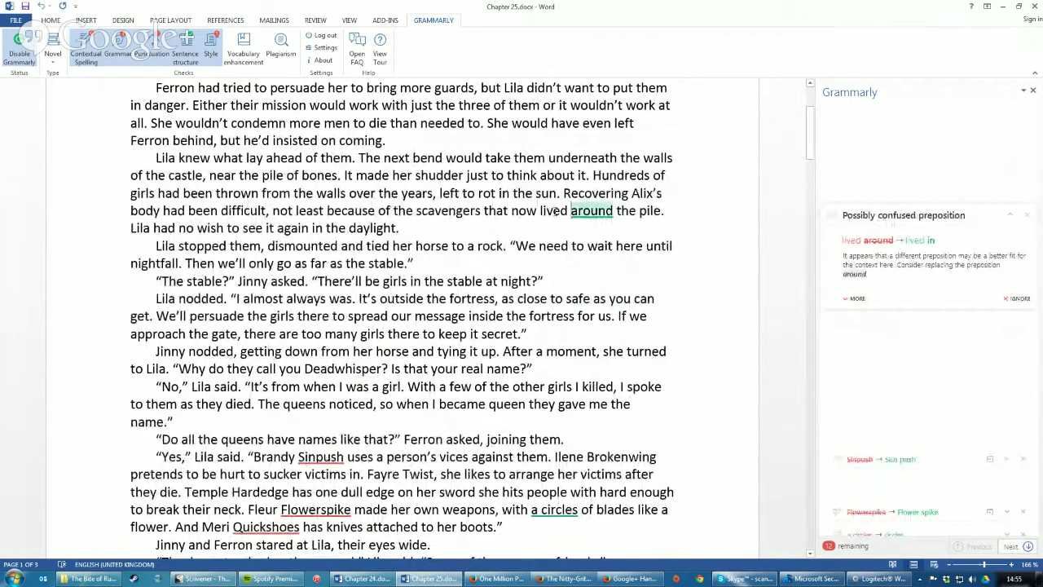
{"action": "left_click", "coordinate": [1026, 215]}
Add the flagged word "Sinpush" to the Grammarly dictionary.
{"action": "scroll", "coordinate": [897, 317], "scroll_direction": "down", "scroll_amount": 4}
{"action": "scroll", "coordinate": [900, 312], "scroll_direction": "down", "scroll_amount": 1}
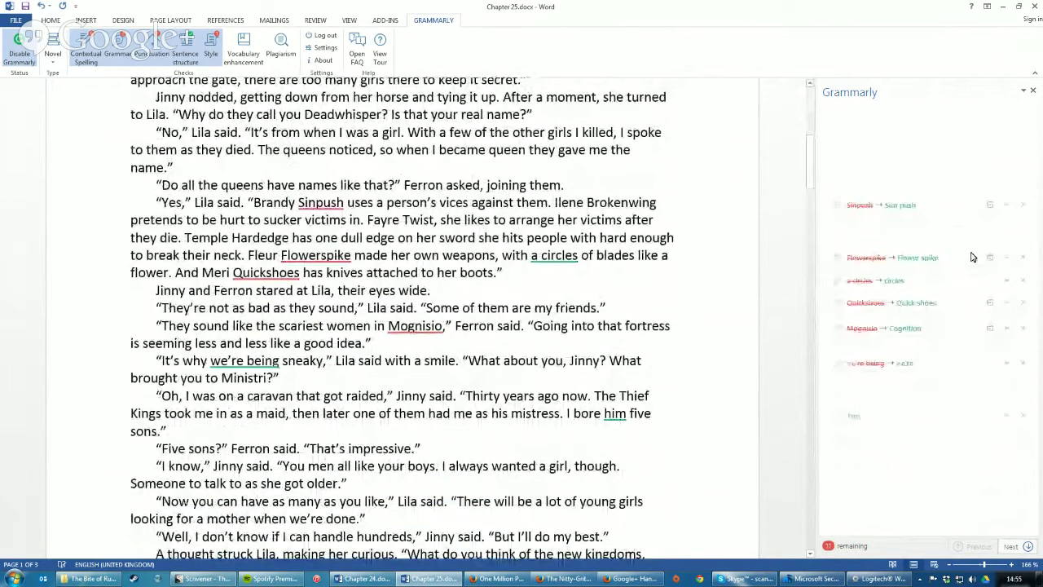
{"action": "left_click", "coordinate": [989, 204]}
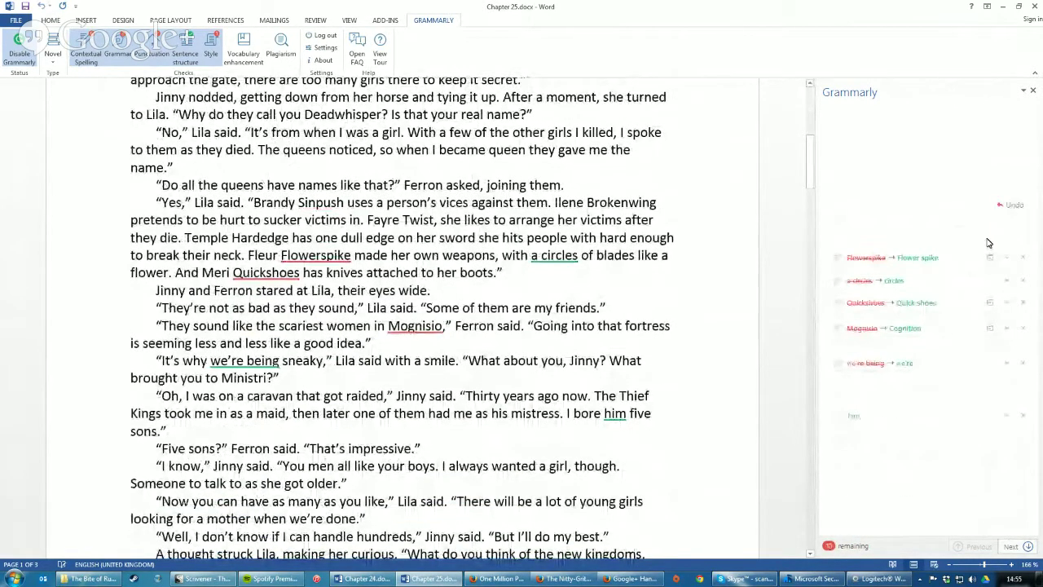
Check Grammarly's explanation for "a circles" and delete the article "a" so the text reads "with circles of blades".
{"action": "left_click", "coordinate": [926, 284]}
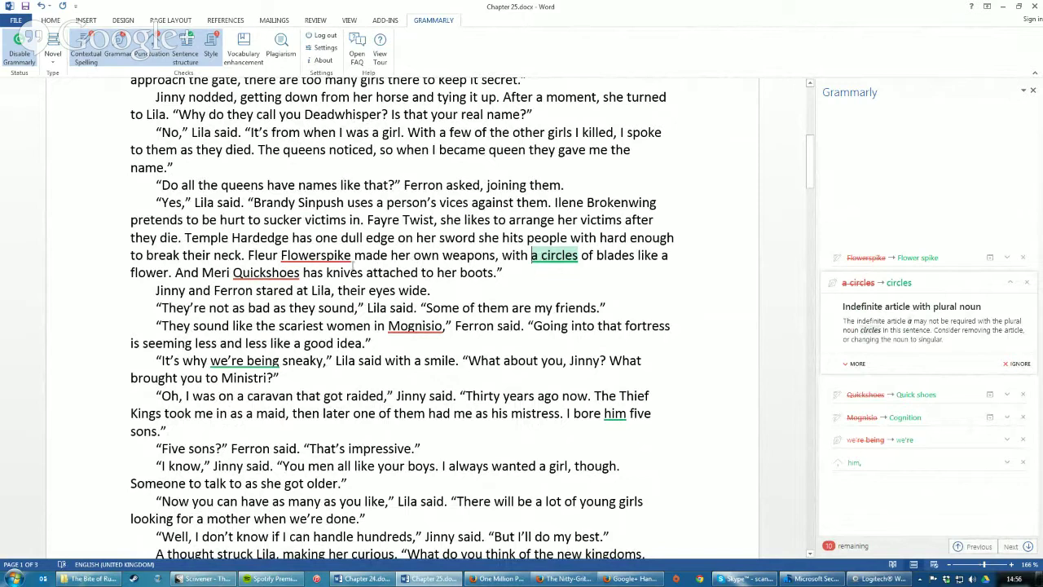
{"action": "left_click_drag", "start_coordinate": [391, 255], "coordinate": [495, 263]}
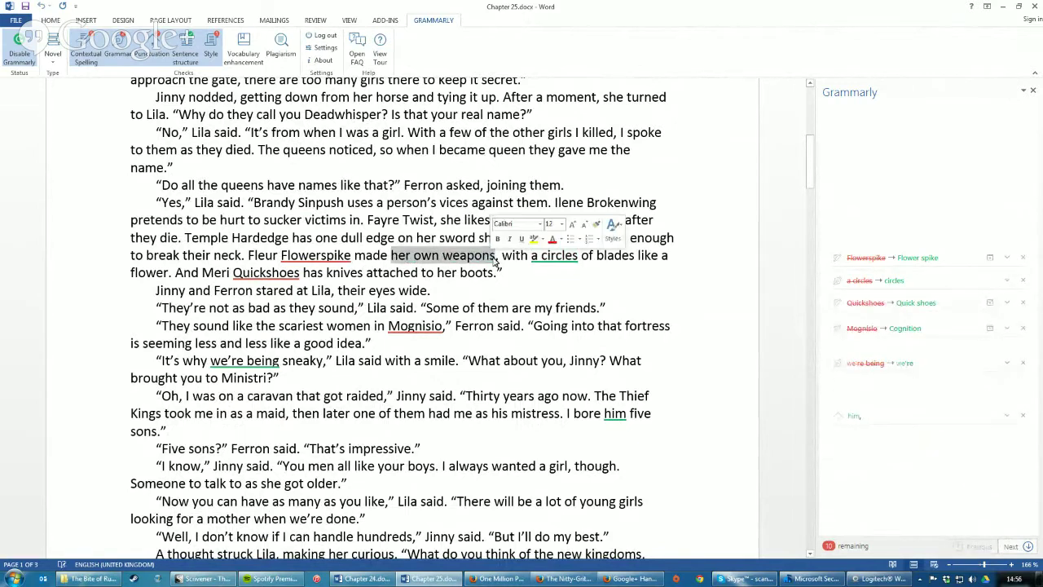
{"action": "left_click", "coordinate": [546, 259]}
{"action": "double_click", "coordinate": [535, 256]}
{"action": "key", "text": "Delete"}
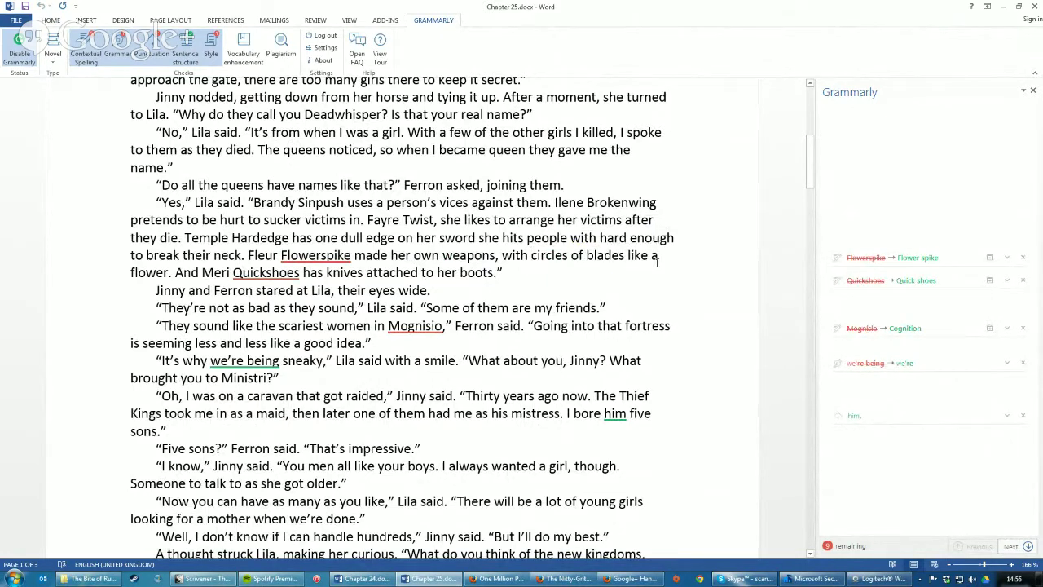
Reword the Fleur Flowerspike sentence to read "with a circle of blades on each like a flower".
{"action": "type", "text": "a"}
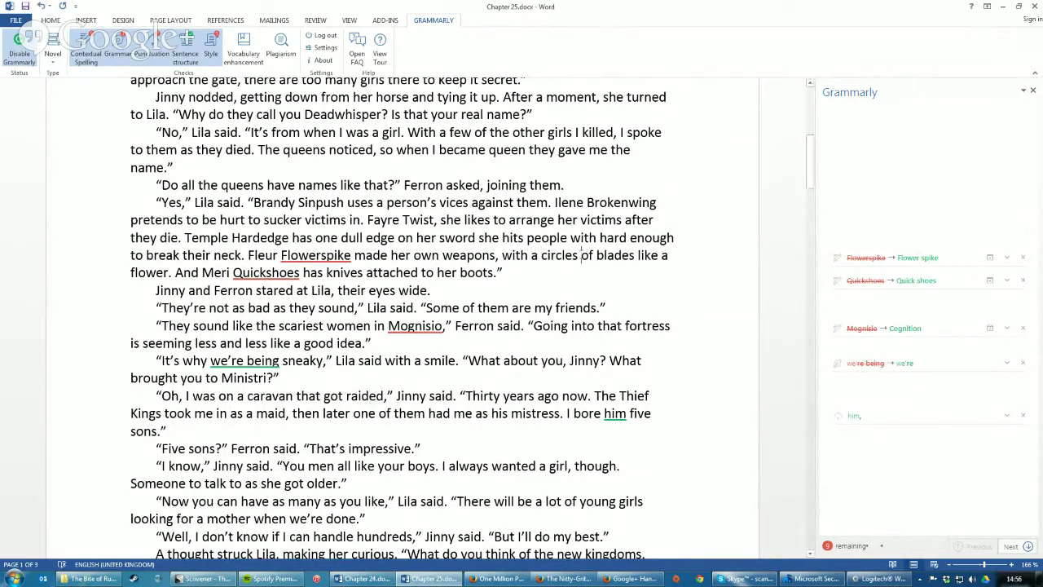
{"action": "key", "text": "BackSpace"}
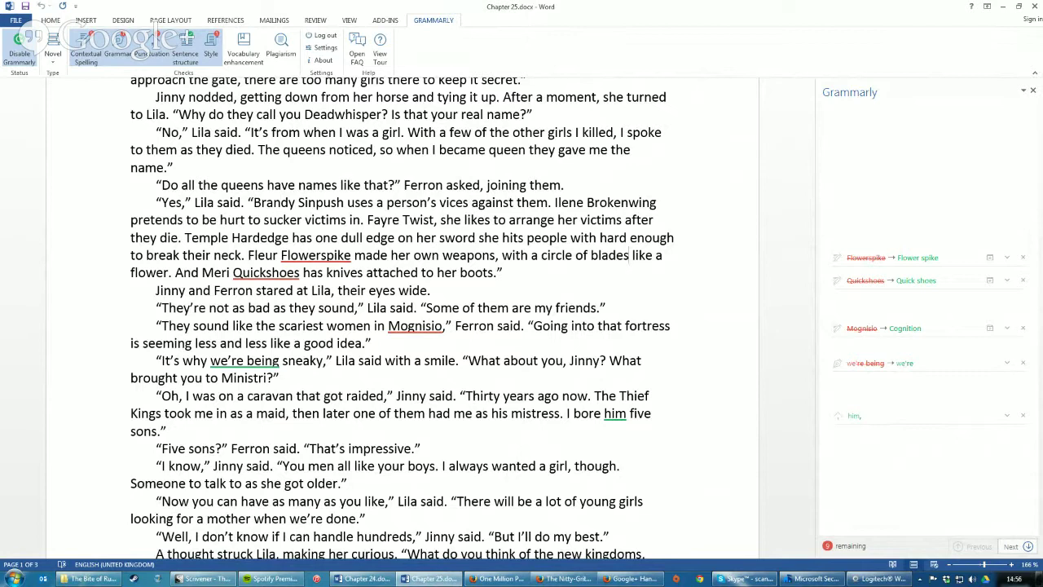
{"action": "type", "text": "on each"}
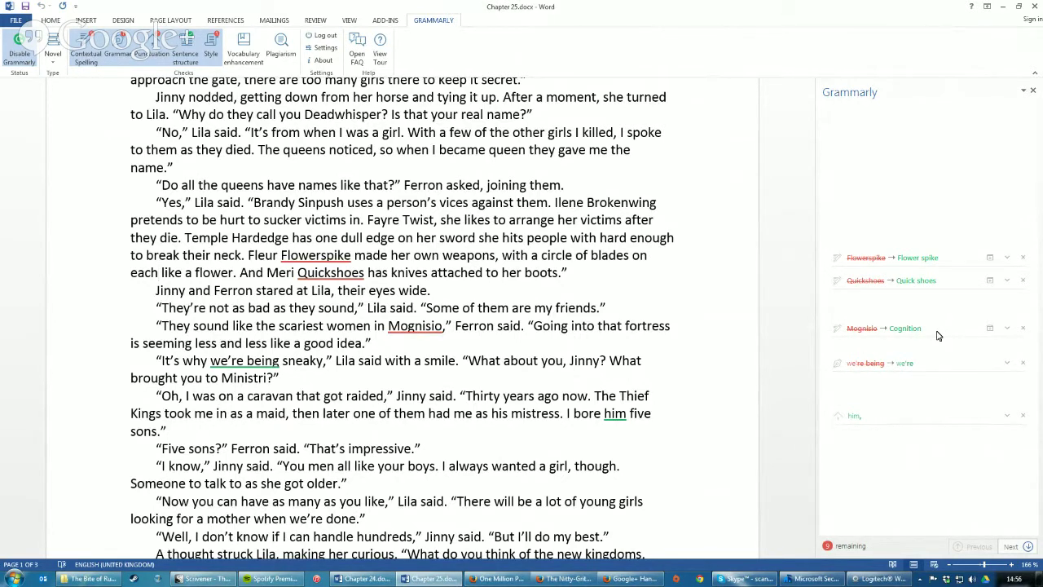
Skim the remaining Grammarly suggestions through the chapter, close Grammarly and return to Word's home commands.
{"action": "scroll", "coordinate": [937, 333], "scroll_direction": "down", "scroll_amount": 3}
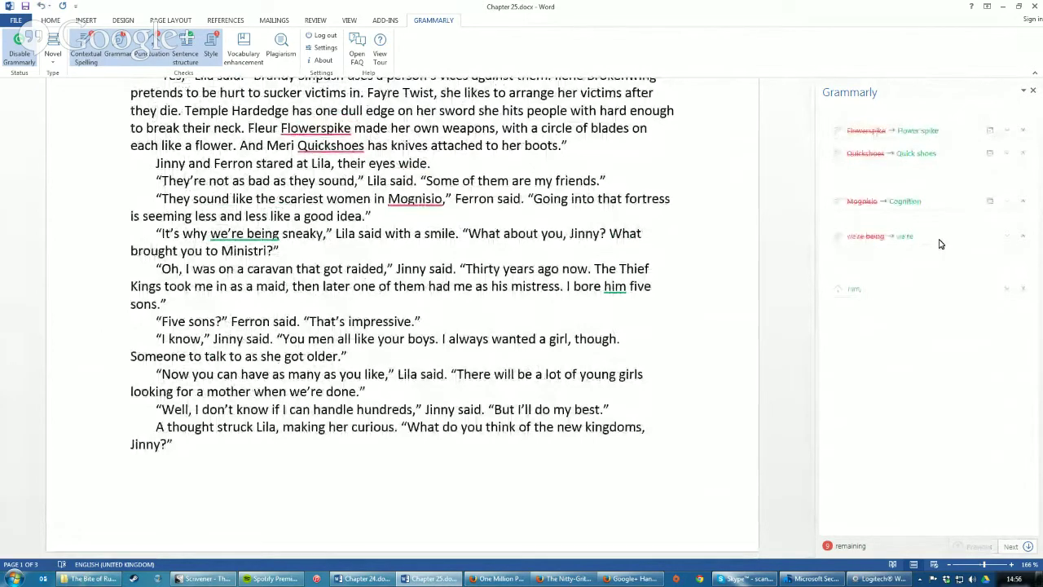
{"action": "scroll", "coordinate": [943, 326], "scroll_direction": "down", "scroll_amount": 6}
{"action": "scroll", "coordinate": [942, 330], "scroll_direction": "down", "scroll_amount": 18}
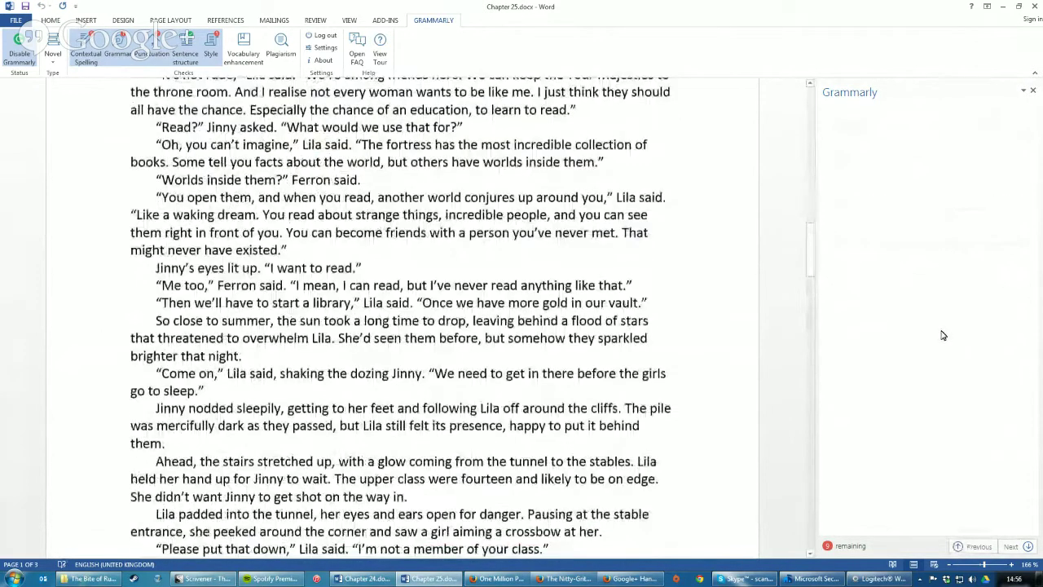
{"action": "scroll", "coordinate": [939, 332], "scroll_direction": "up", "scroll_amount": 20}
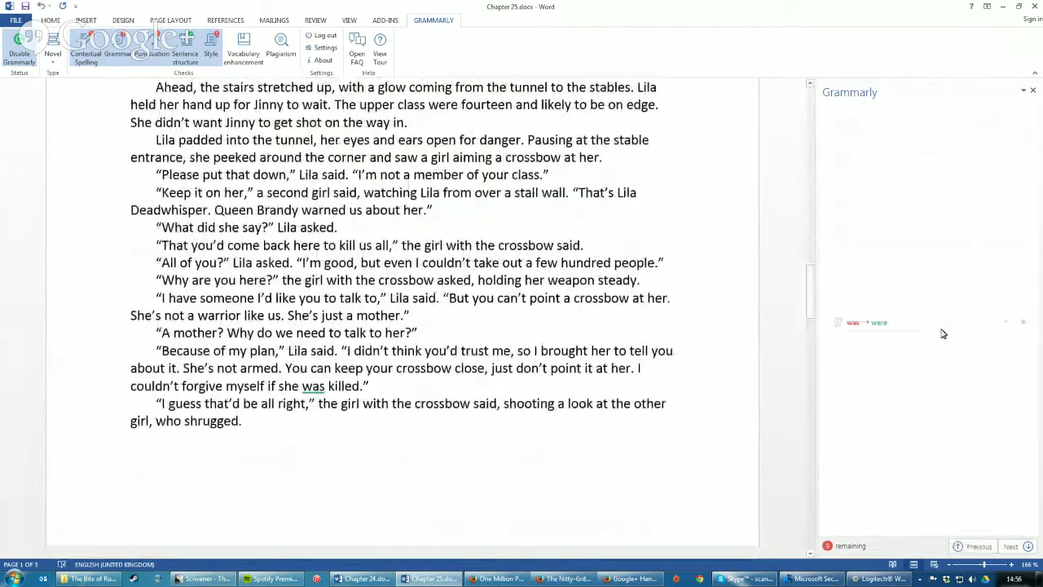
{"action": "scroll", "coordinate": [983, 267], "scroll_direction": "up", "scroll_amount": 2}
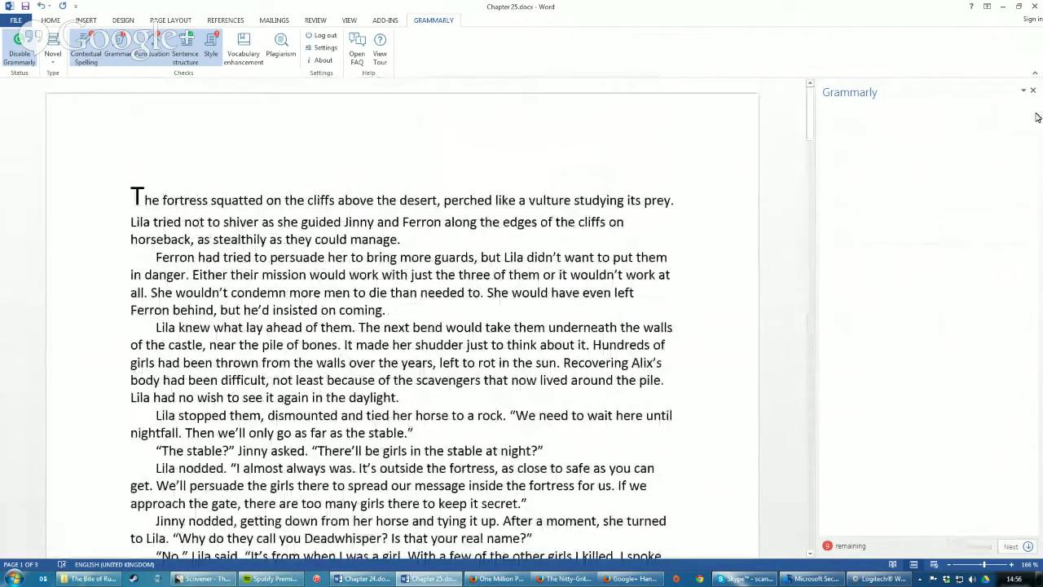
{"action": "left_click", "coordinate": [1033, 89]}
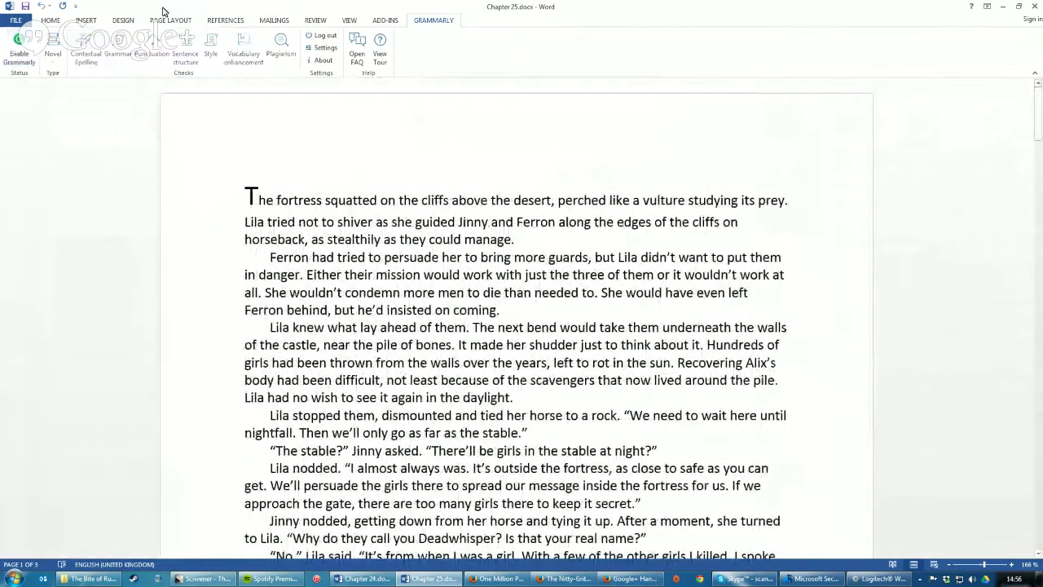
{"action": "left_click", "coordinate": [55, 20]}
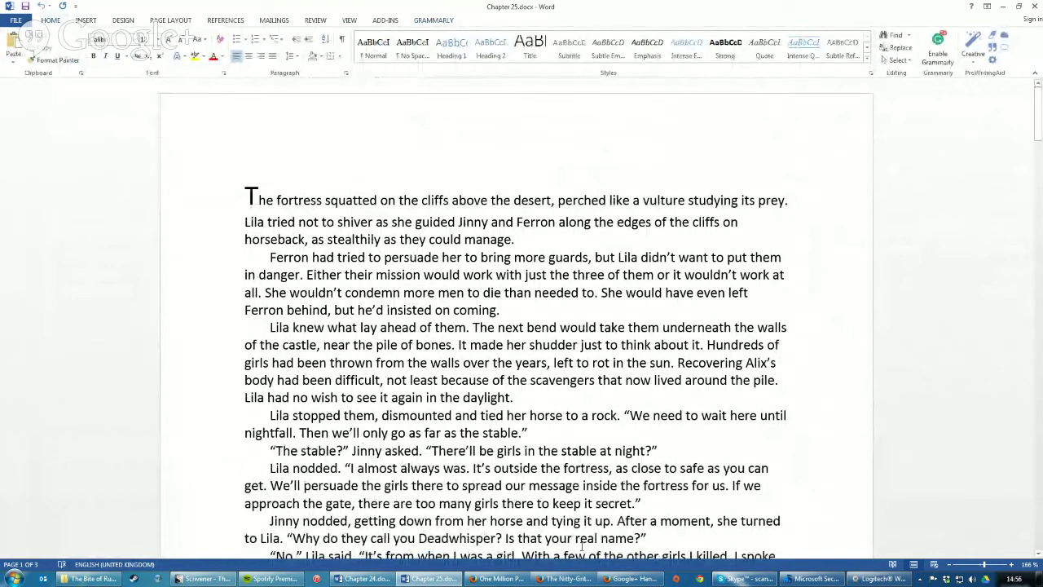
Open a new Firefox window, search Google for "grammarly" and open the official Grammarly site.
{"action": "right_click", "coordinate": [568, 578]}
{"action": "left_click", "coordinate": [535, 529]}
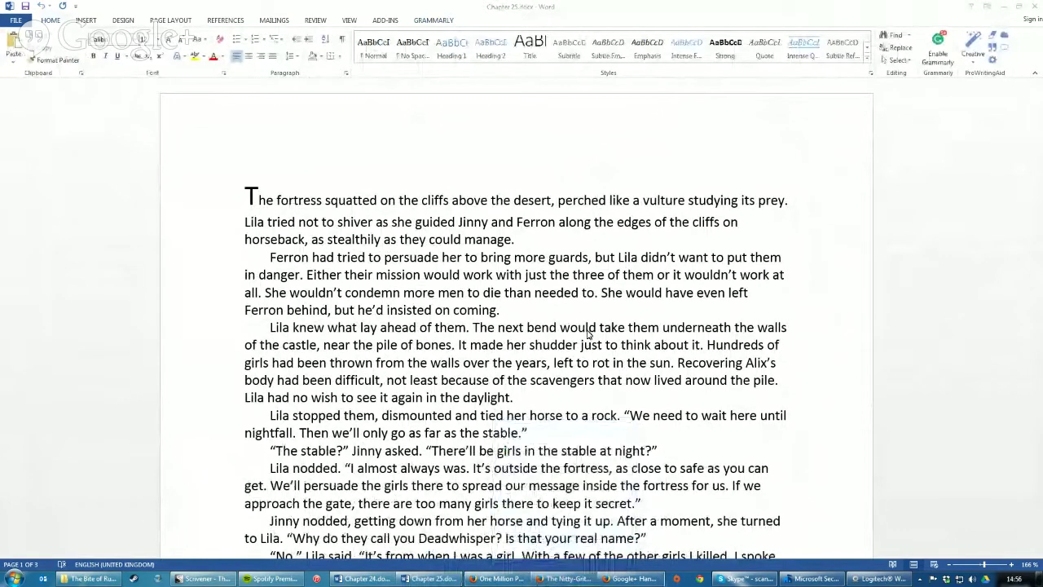
{"action": "type", "text": "grammarly"}
{"action": "key", "text": "Return"}
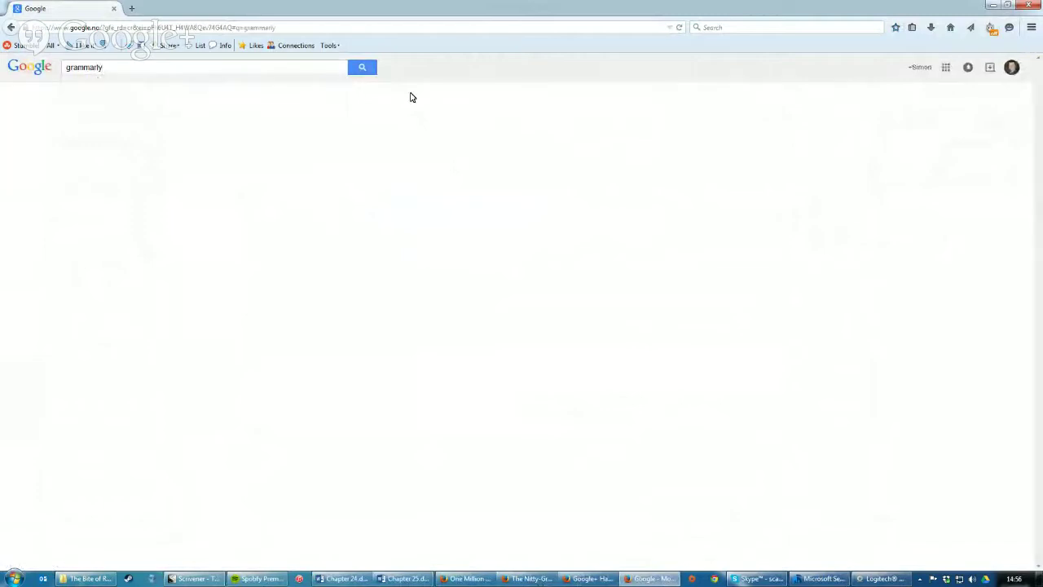
{"action": "left_click", "coordinate": [120, 148]}
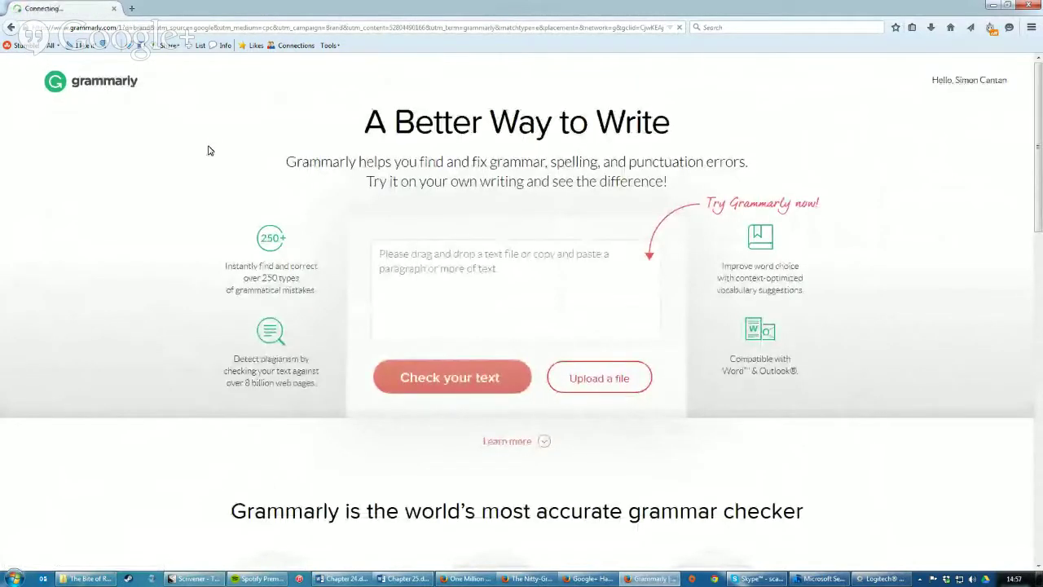
Look through the feature overview on the Grammarly homepage.
{"action": "scroll", "coordinate": [151, 255], "scroll_direction": "down", "scroll_amount": 5}
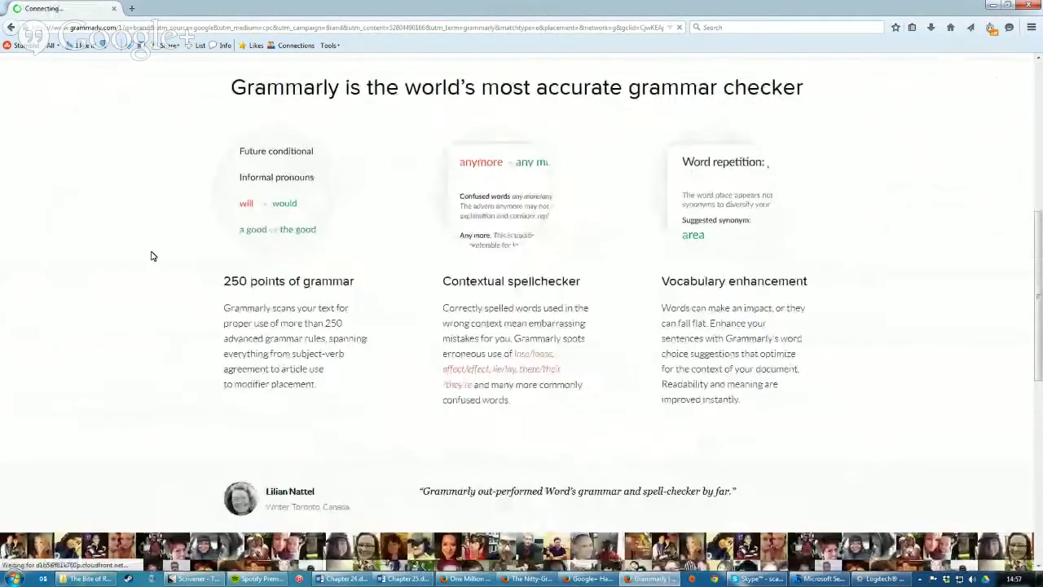
{"action": "scroll", "coordinate": [151, 256], "scroll_direction": "down", "scroll_amount": 5}
{"action": "scroll", "coordinate": [148, 255], "scroll_direction": "up", "scroll_amount": 4}
{"action": "scroll", "coordinate": [149, 256], "scroll_direction": "down", "scroll_amount": 2}
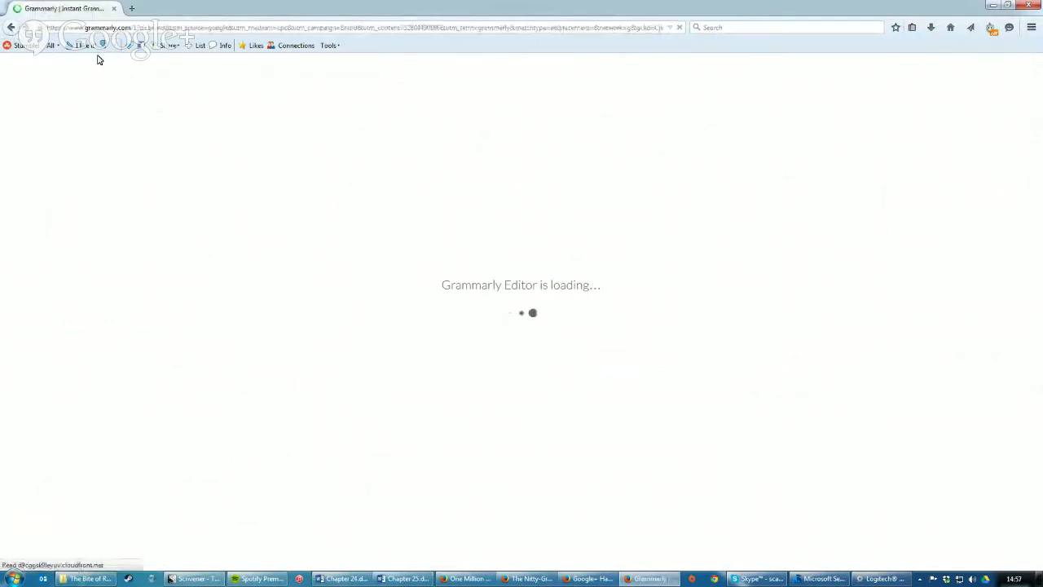
Go back to the search results, reopen Grammarly through the "Grammarly: Grammar Checker" result and try its homepage logo.
{"action": "key", "text": "alt+Left"}
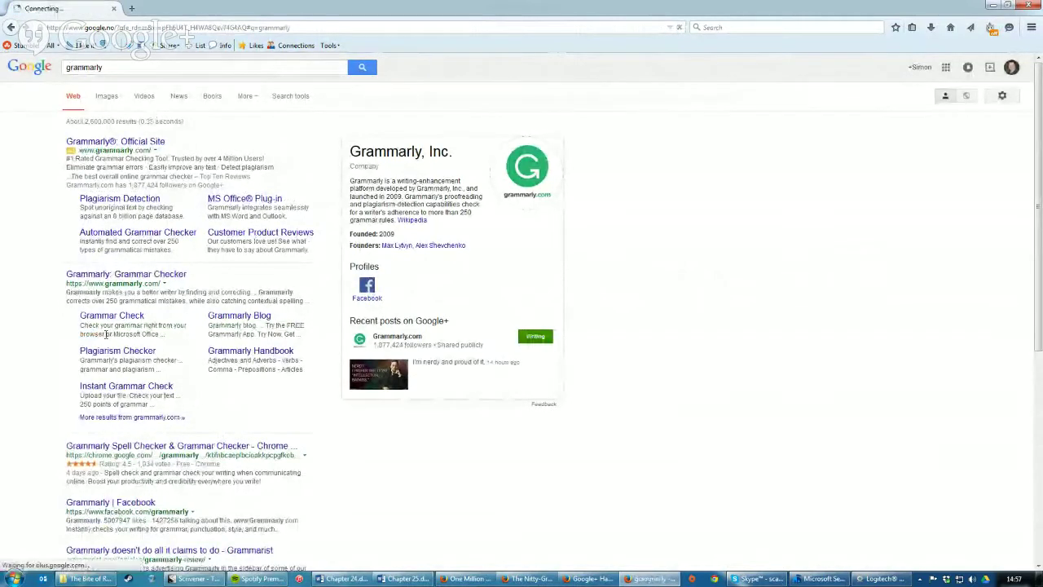
{"action": "left_click", "coordinate": [136, 277]}
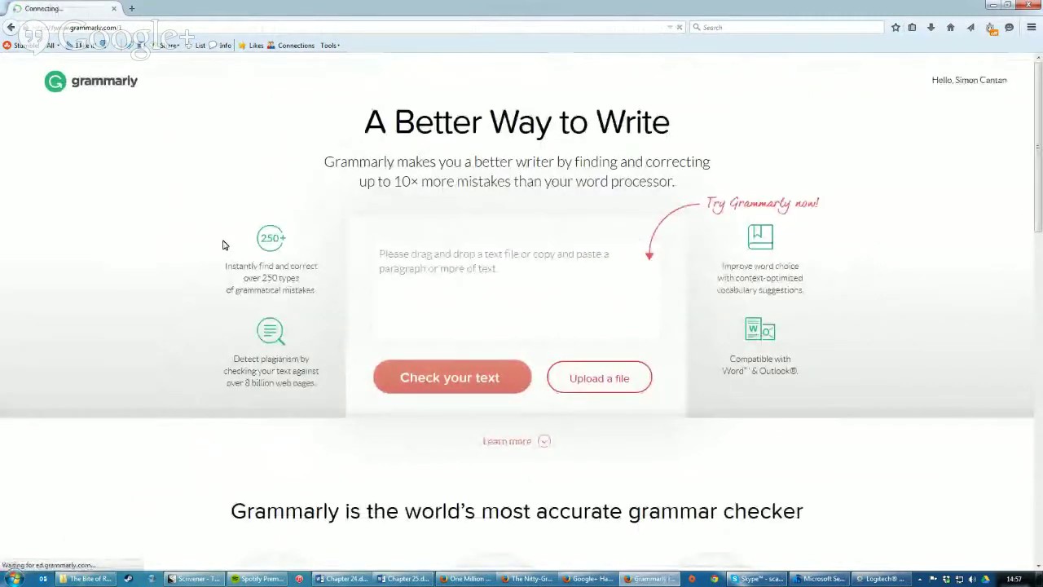
{"action": "left_click", "coordinate": [104, 83]}
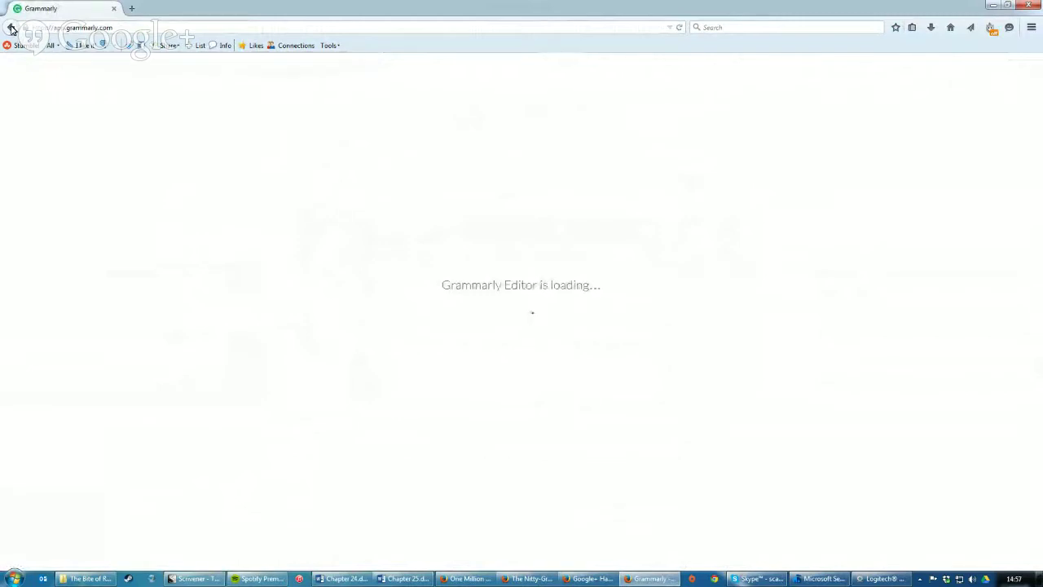
{"action": "key", "text": "alt+Left"}
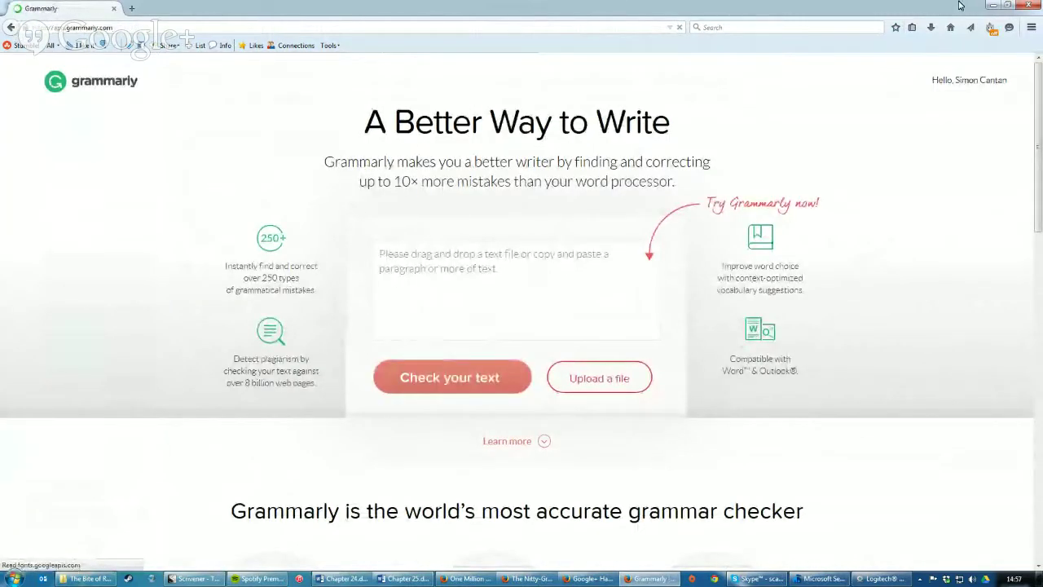
Return to the Google start page and search for "buy grammarly".
{"action": "left_click", "coordinate": [951, 28]}
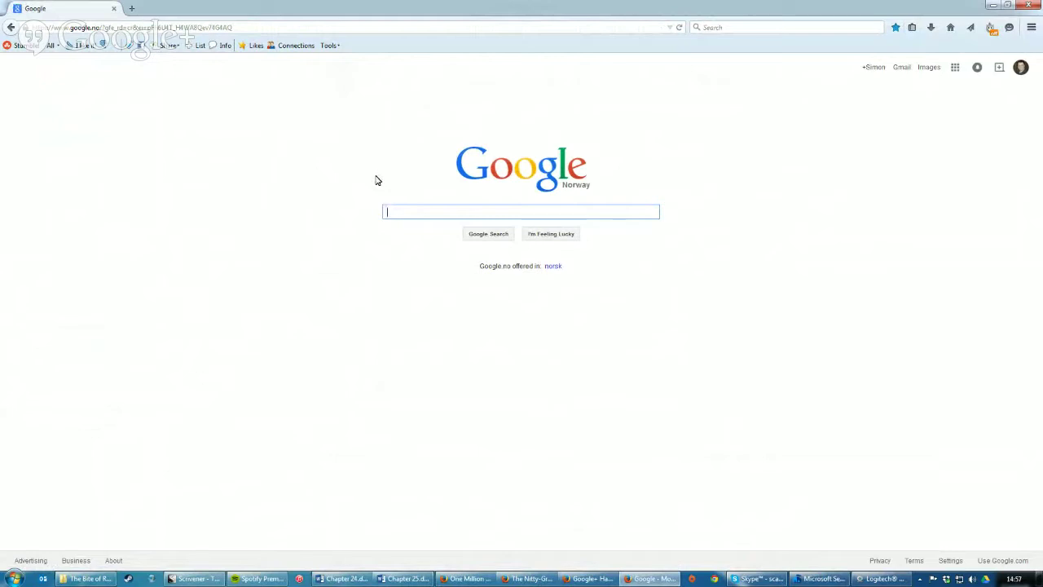
{"action": "type", "text": "buy grammarly"}
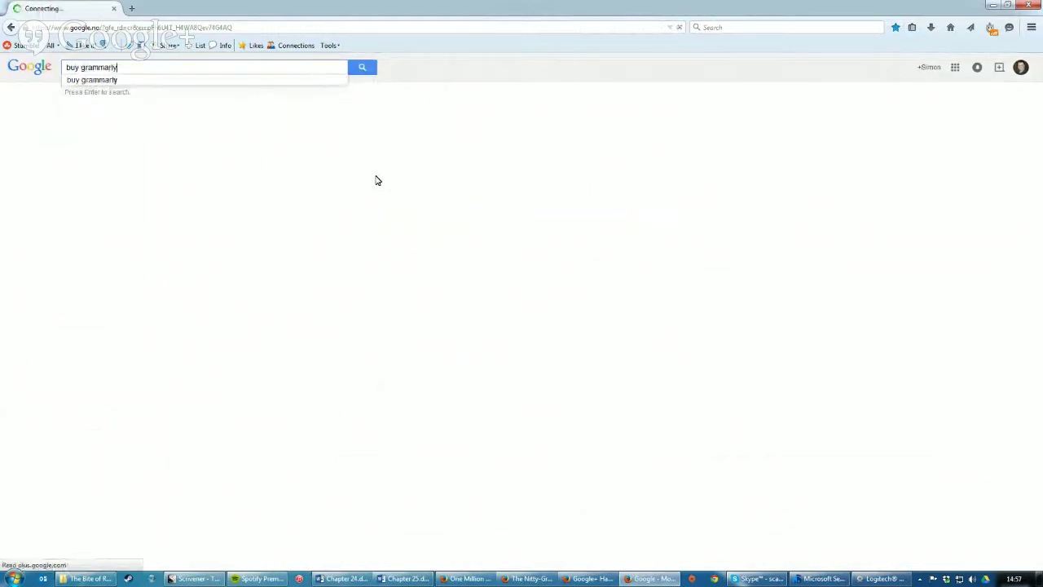
{"action": "key", "text": "Return"}
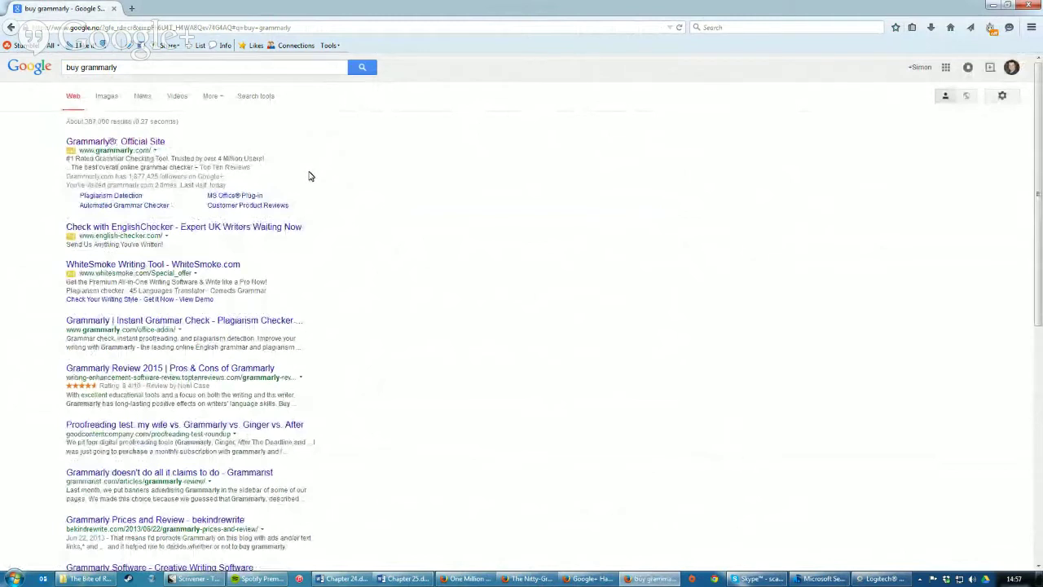
Search Google for "prowritingaid" and open its Go Premium page to view the plans.
{"action": "left_click_drag", "start_coordinate": [133, 68], "coordinate": [2, 51]}
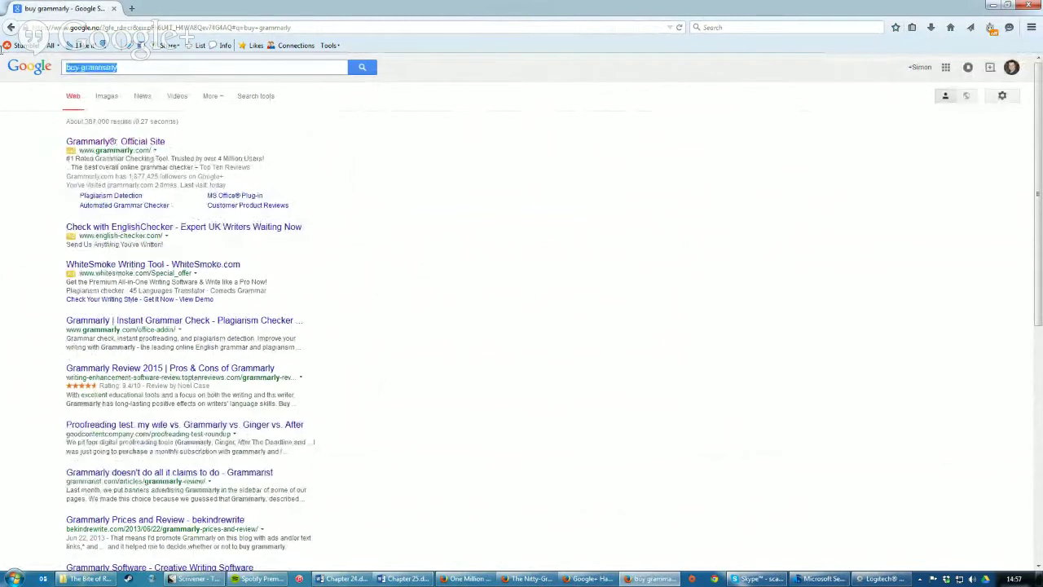
{"action": "type", "text": "prowriting"}
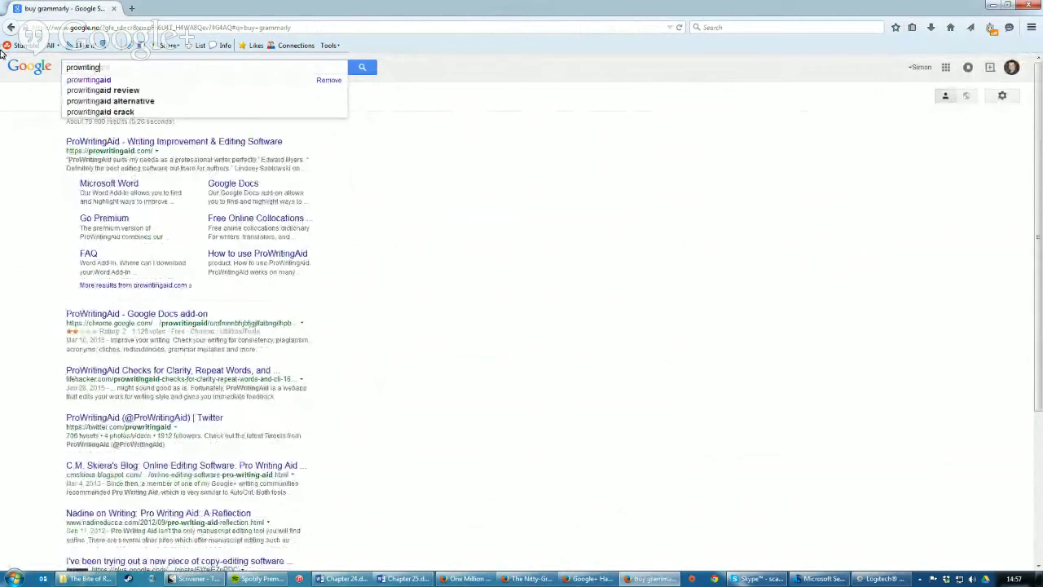
{"action": "type", "text": "aid"}
{"action": "key", "text": "Return"}
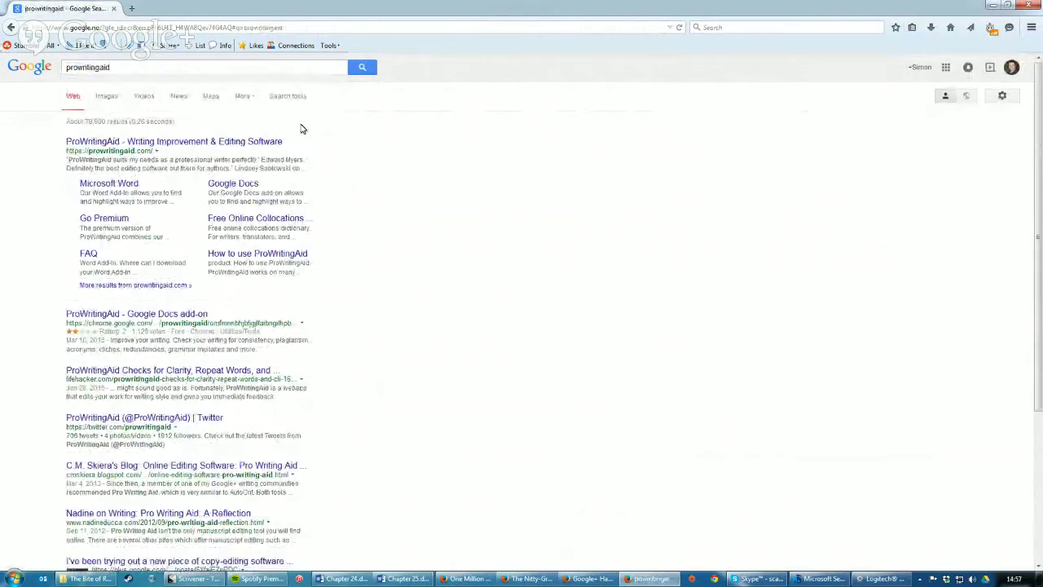
{"action": "left_click", "coordinate": [114, 218]}
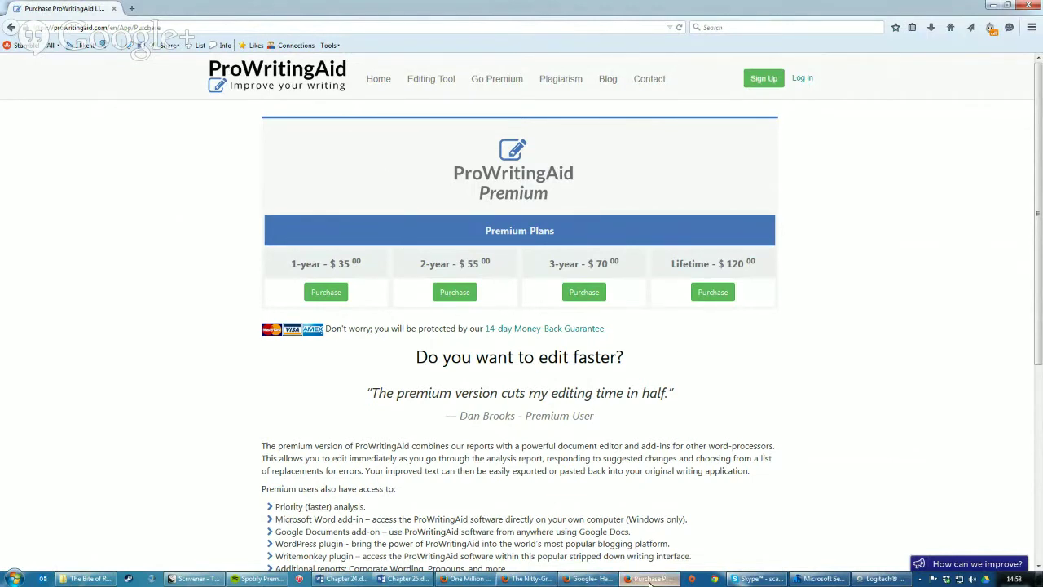
Switch back to the Chapter 25 document in Word, then to the Google+ Hangouts window and toggle off the screen share.
{"action": "left_click", "coordinate": [404, 579]}
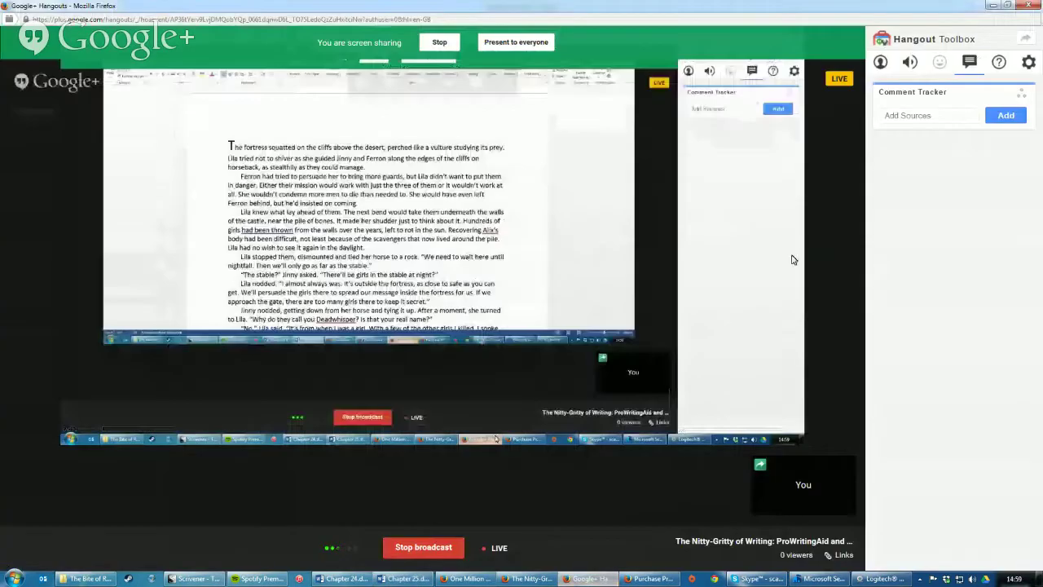
{"action": "left_click", "coordinate": [588, 578]}
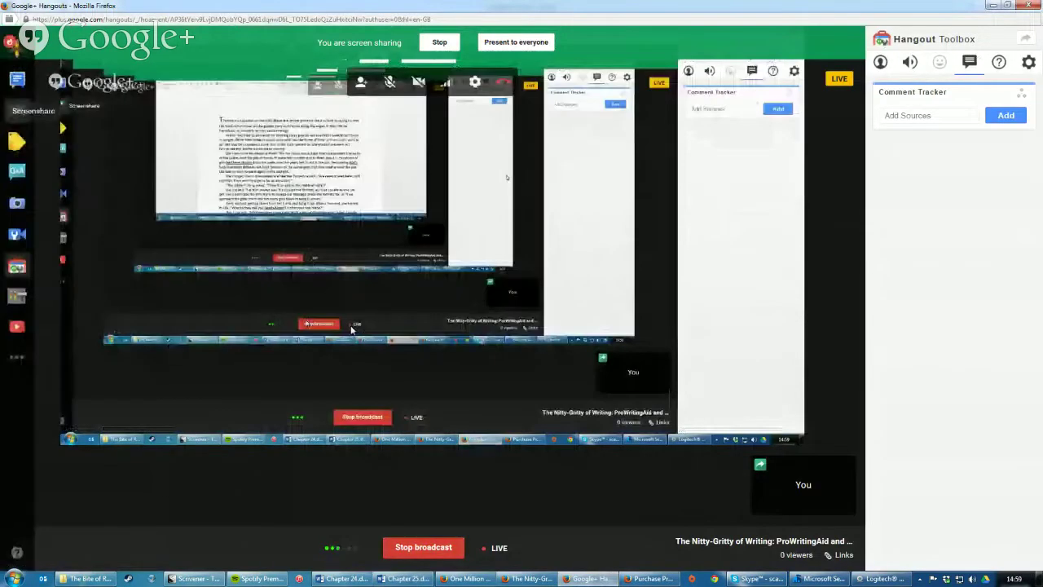
{"action": "left_click", "coordinate": [17, 110]}
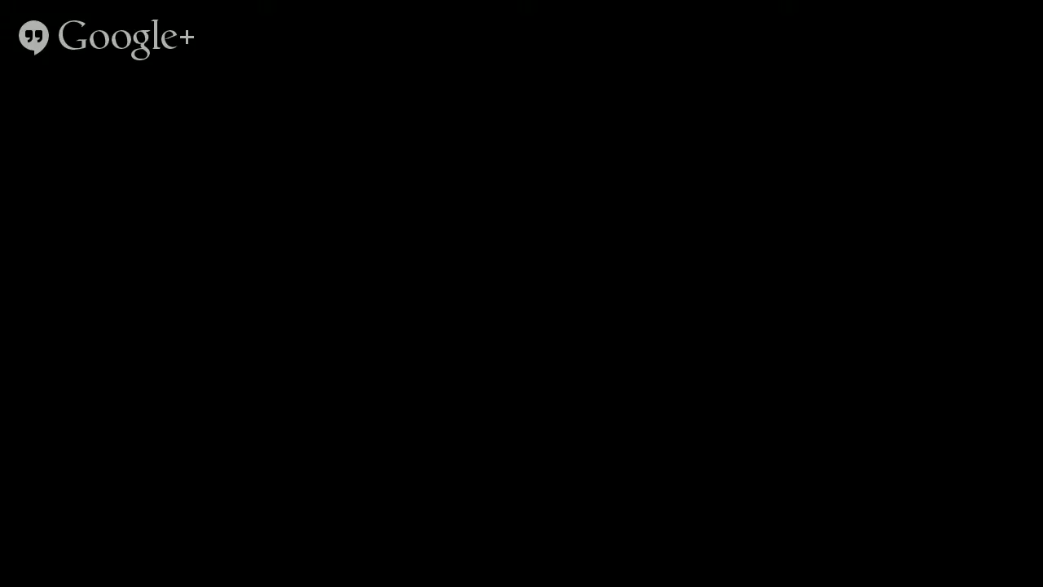